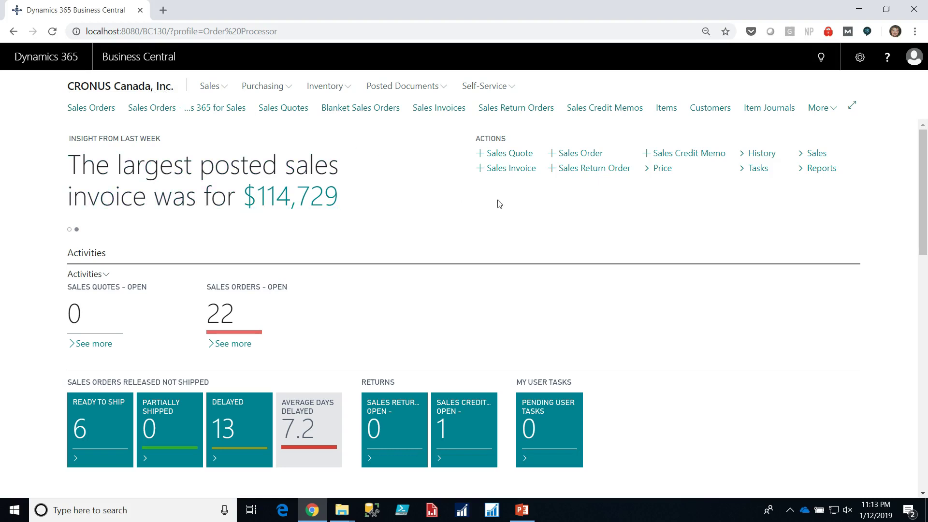
- Start a new sales order for customer Candoxy Canada Inc
click(588, 158)
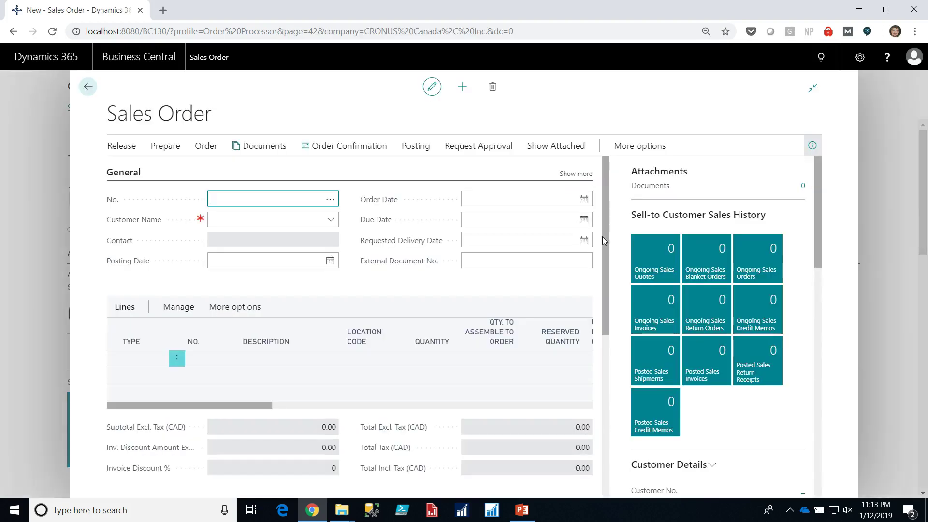
click(321, 219)
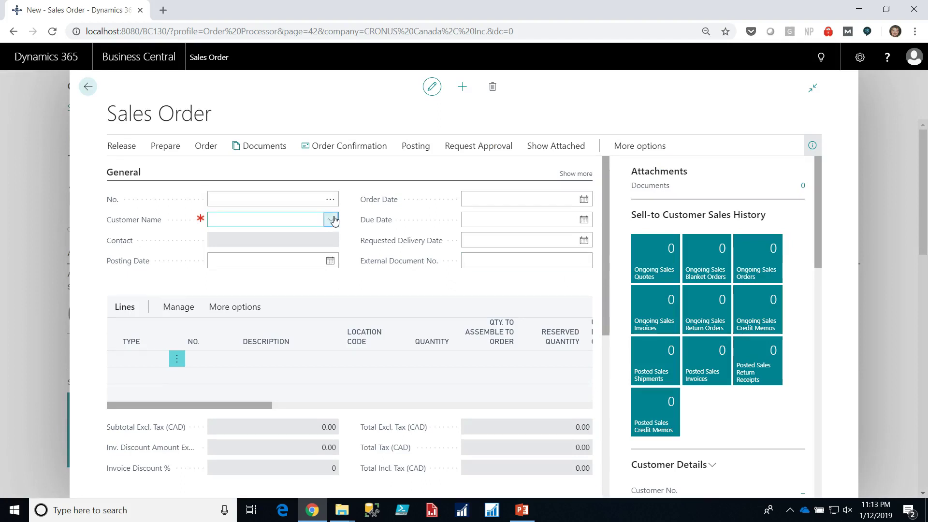
click(242, 312)
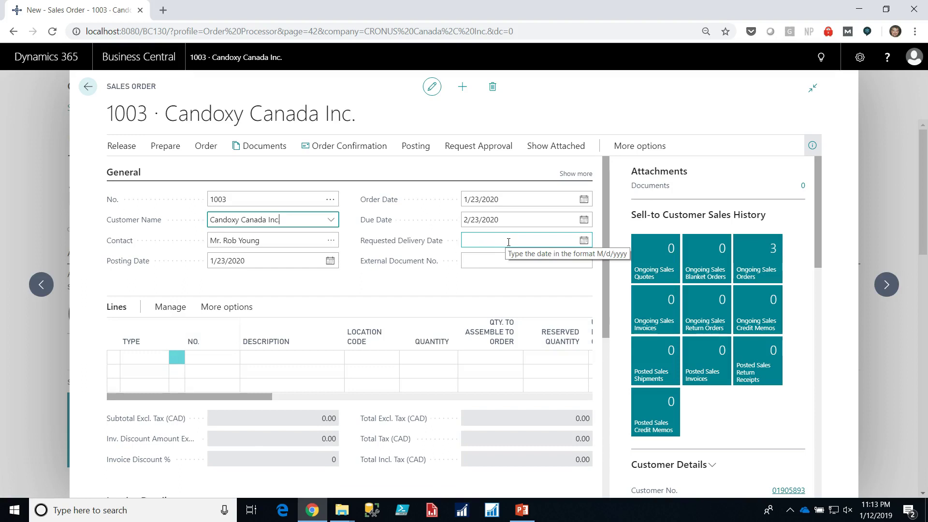
- Set the order's requested delivery date to 2/28/2020
click(509, 242)
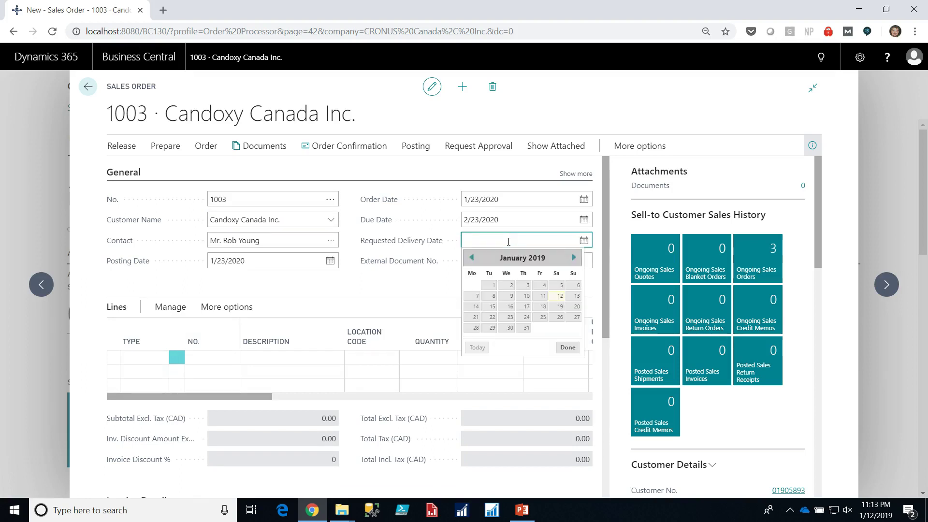
text(2/28/2020)
key(Tab)
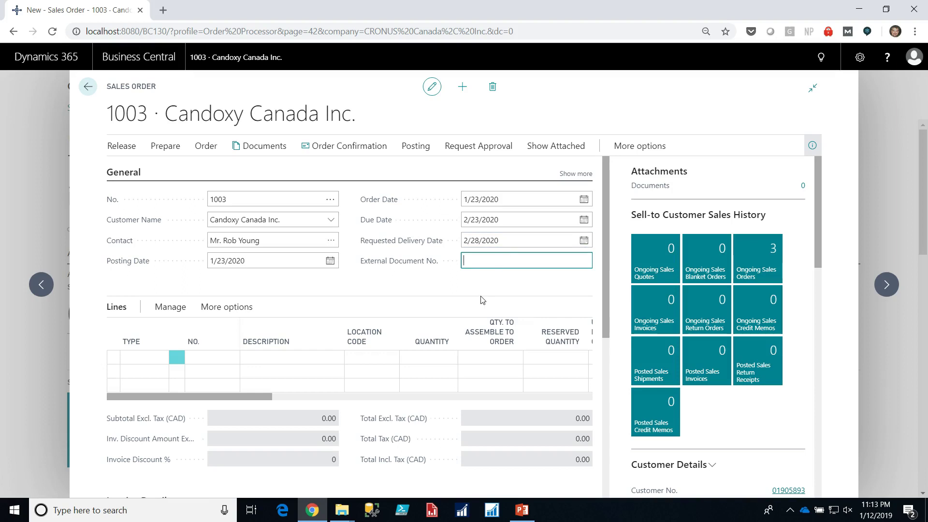
- Add an Item line for item 1000 Bicycle, quantity 1, at location YELLOW
click(146, 359)
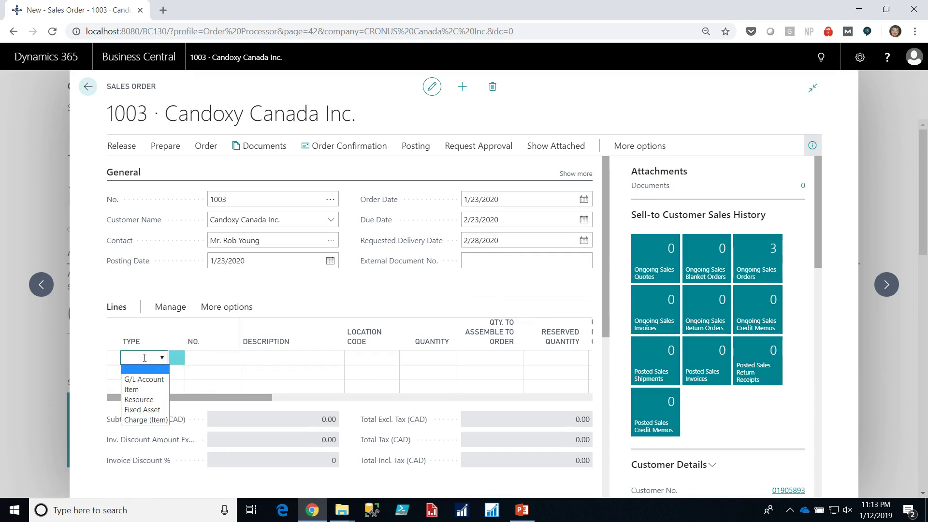
click(146, 390)
click(198, 358)
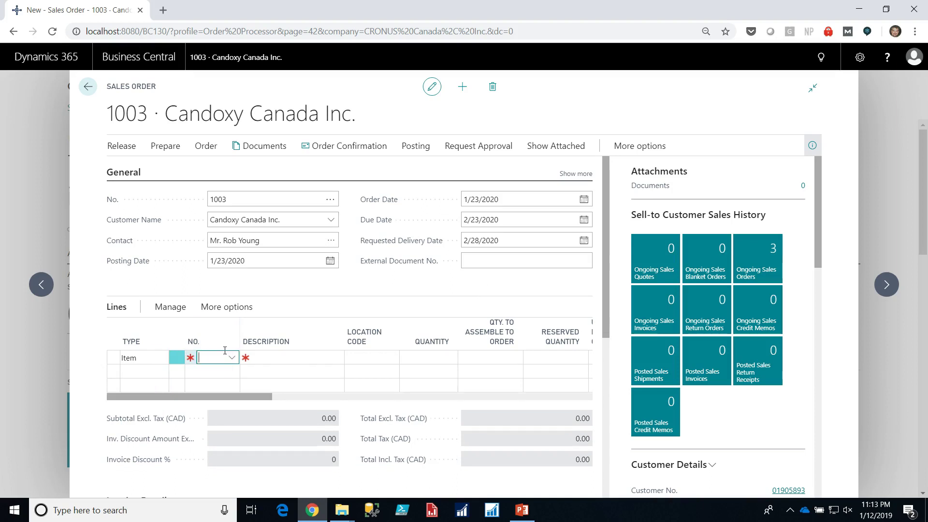
text(1000)
key(Tab)
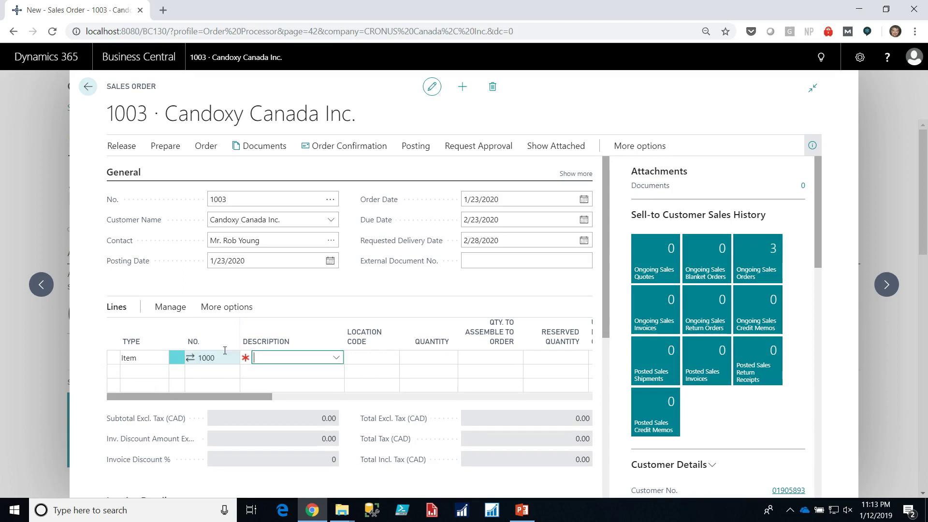
click(425, 357)
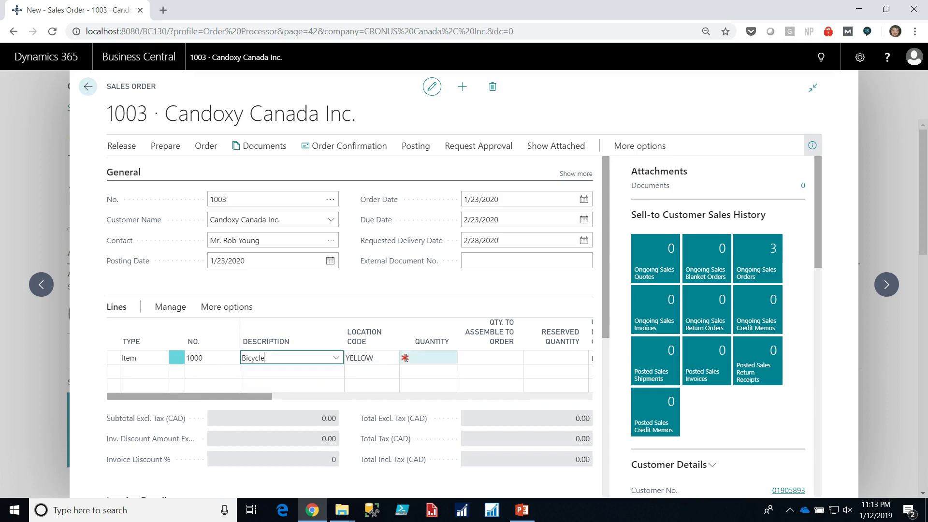
text(1)
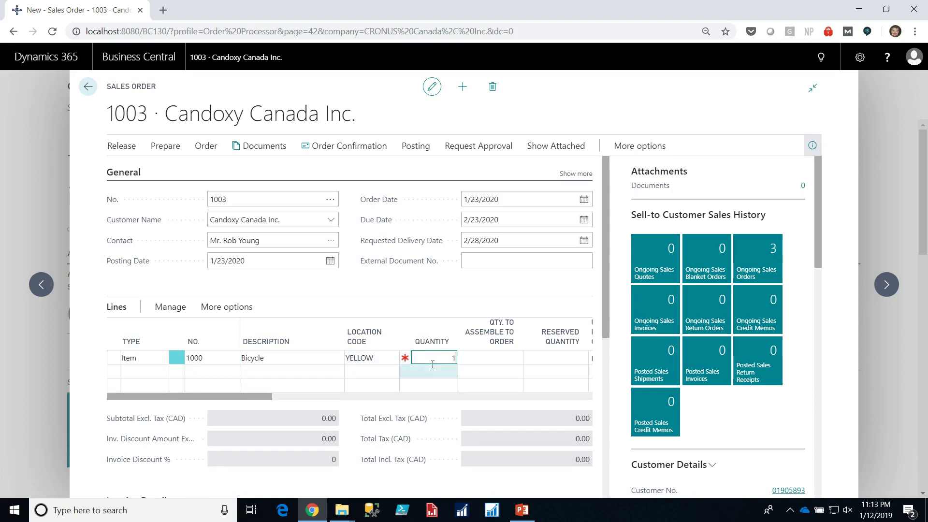
key(Tab)
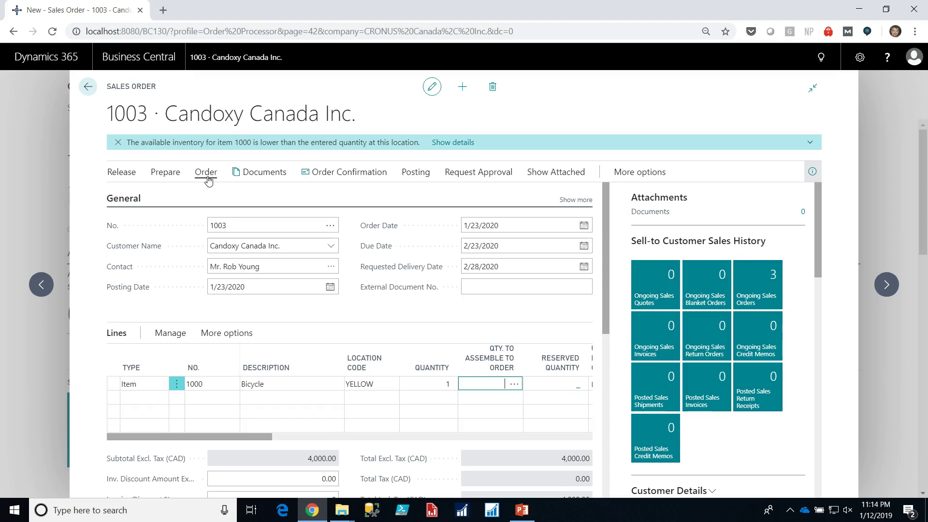
- Open sales order planning for the Bicycle and request a Firm Planned, Project Order production order
click(628, 173)
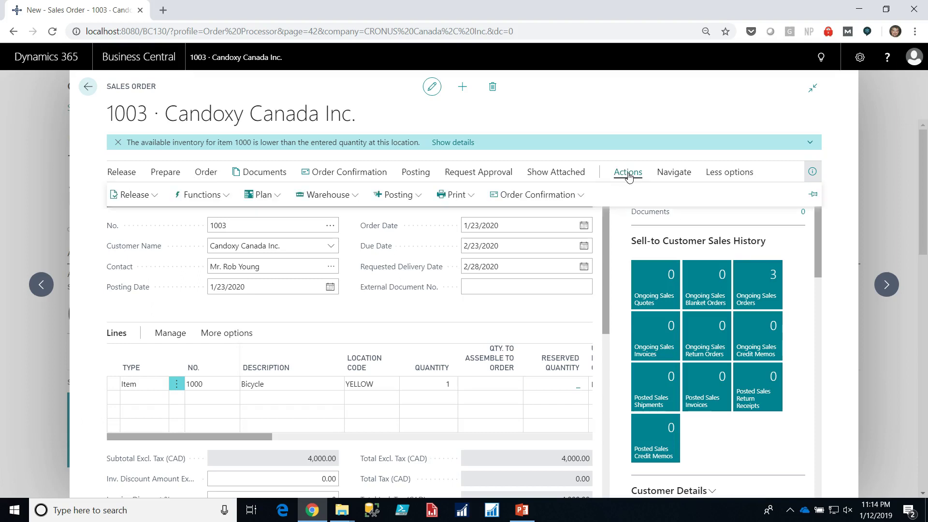
click(278, 196)
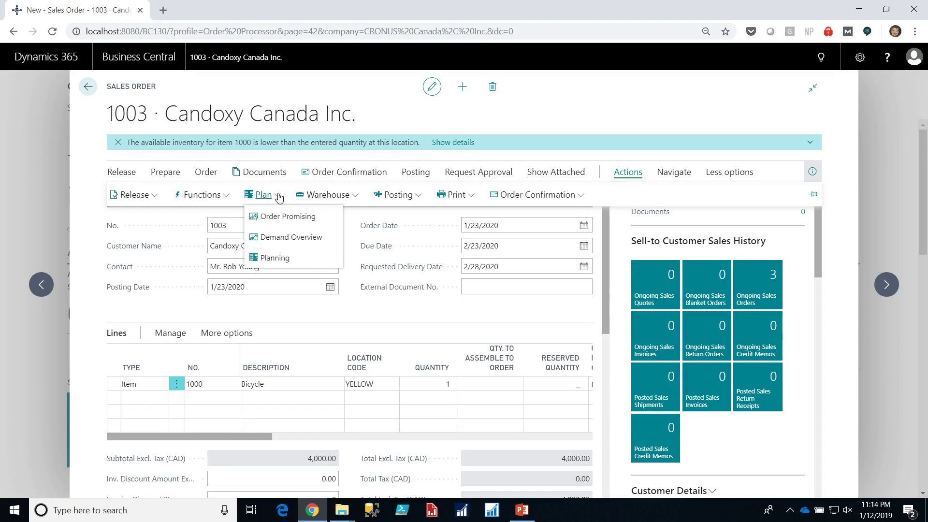
click(275, 259)
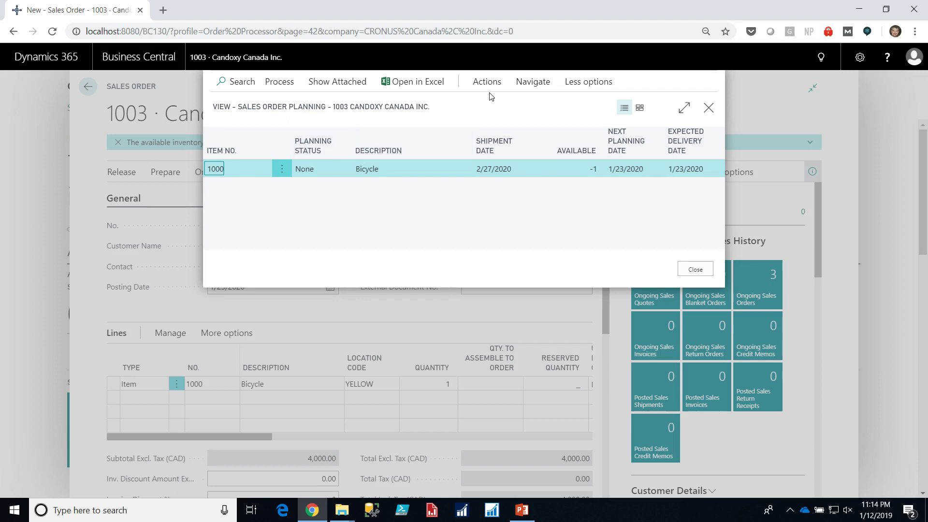
click(278, 86)
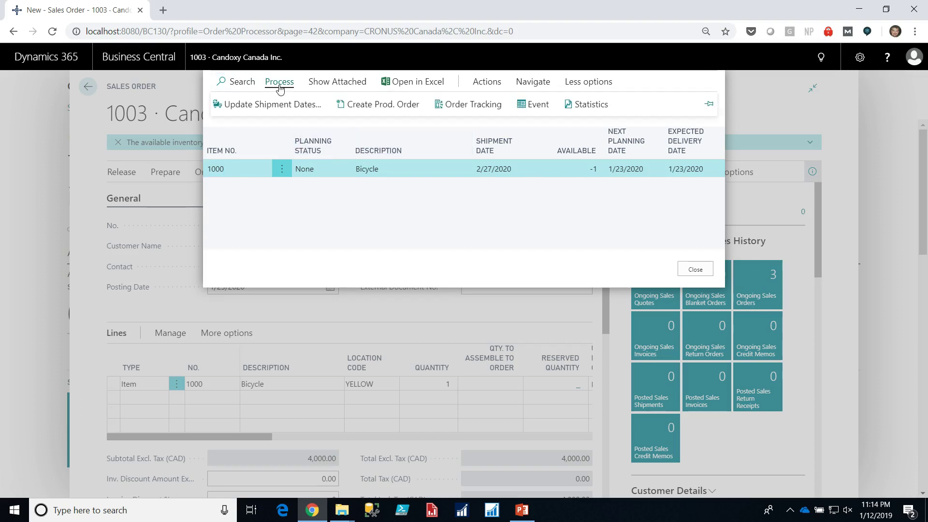
click(383, 107)
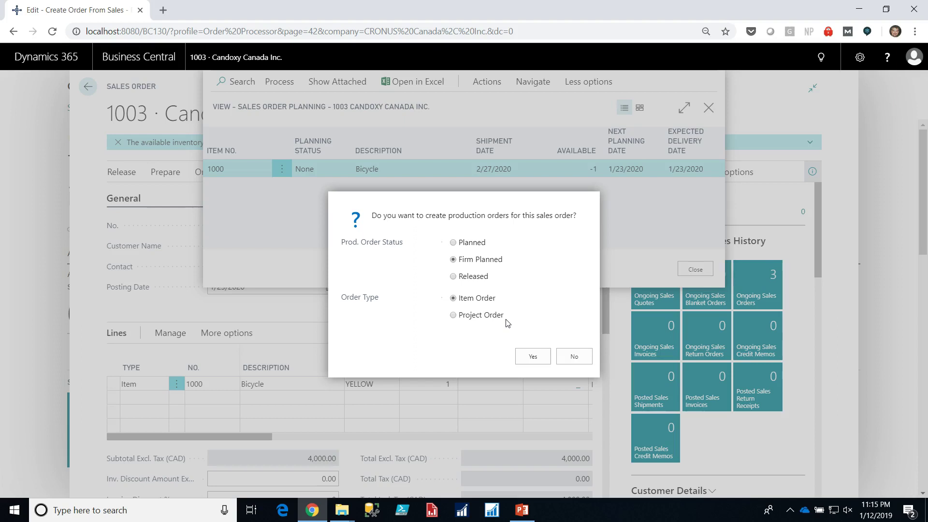
- Confirm creation of firm planned production order 101001 for the Bicycle
click(522, 358)
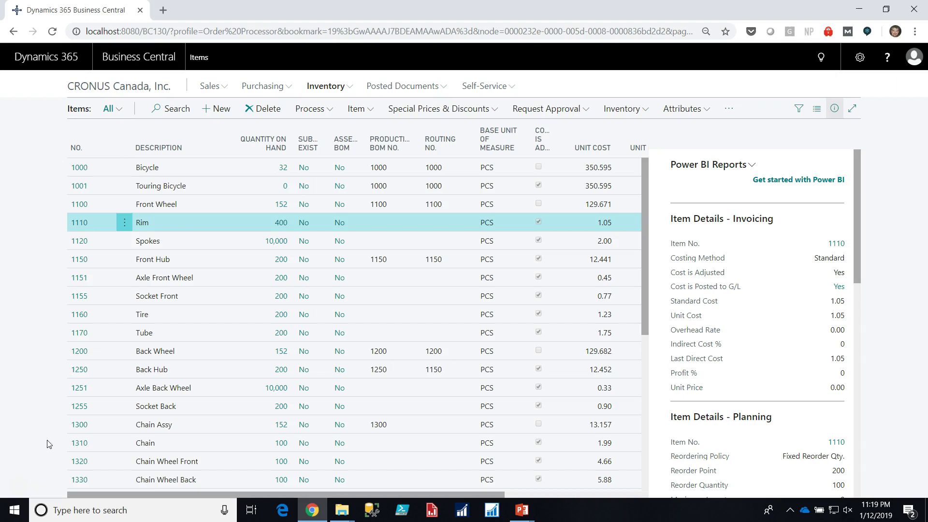
- Open item 1110 Rim and expand Replenishment, showing Purchase with lot size 10
click(85, 223)
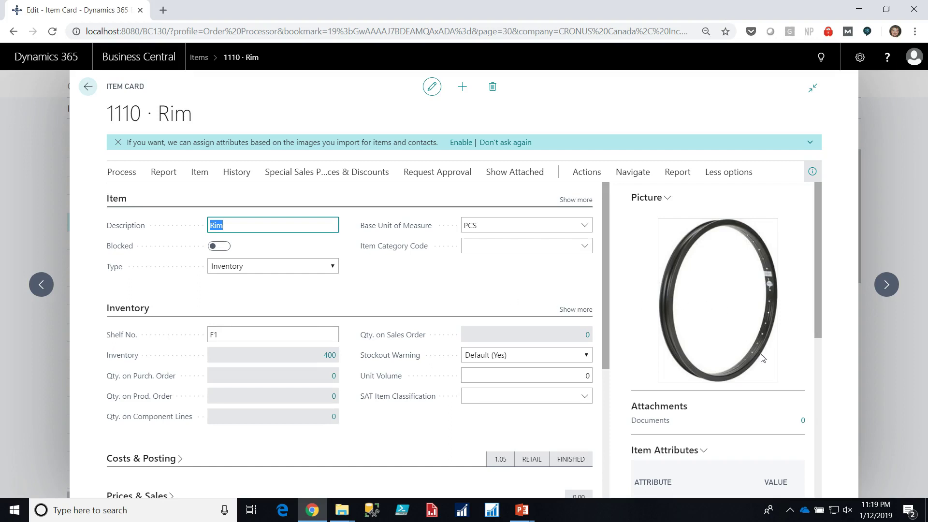
scroll(380, 261, down, 1)
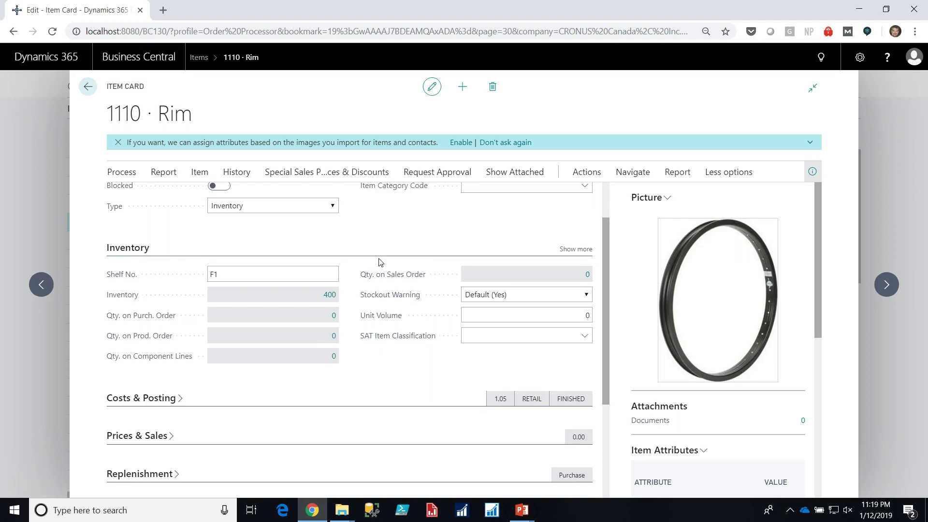
scroll(380, 262, up, 1)
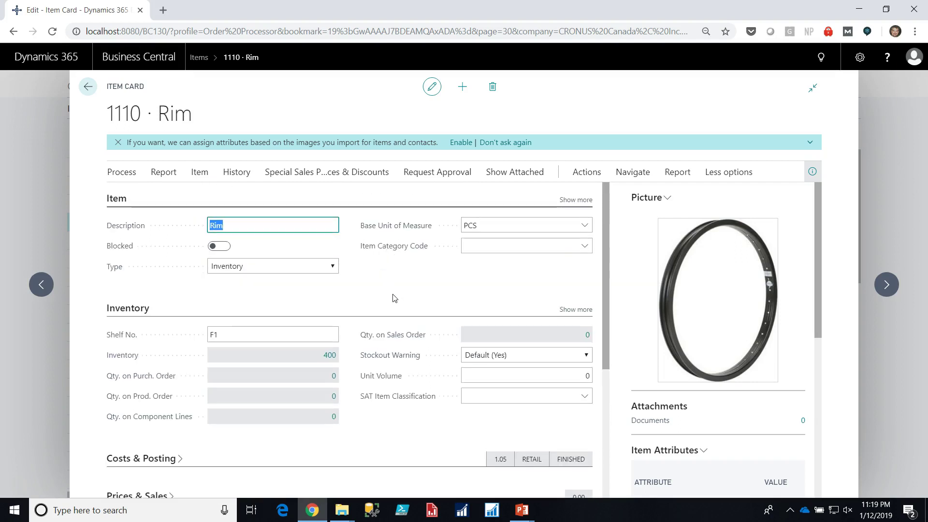
scroll(394, 297, down, 2)
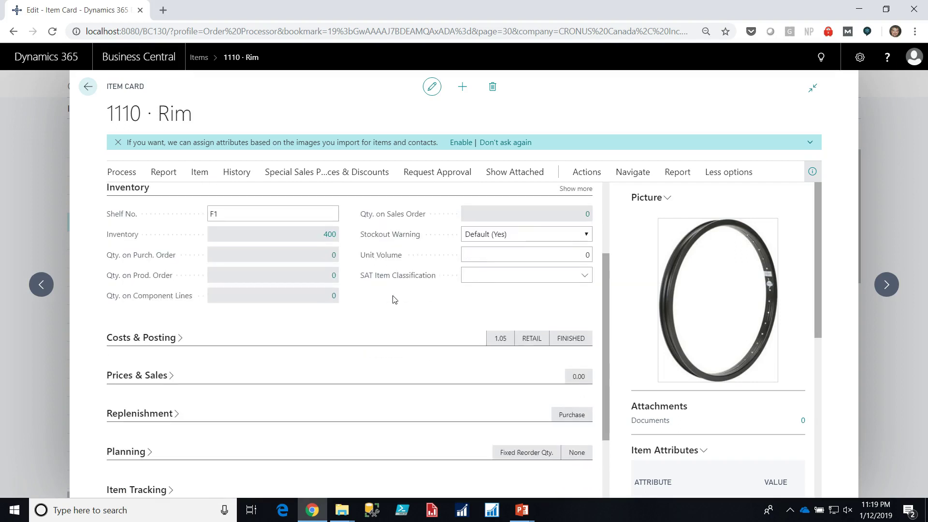
click(176, 415)
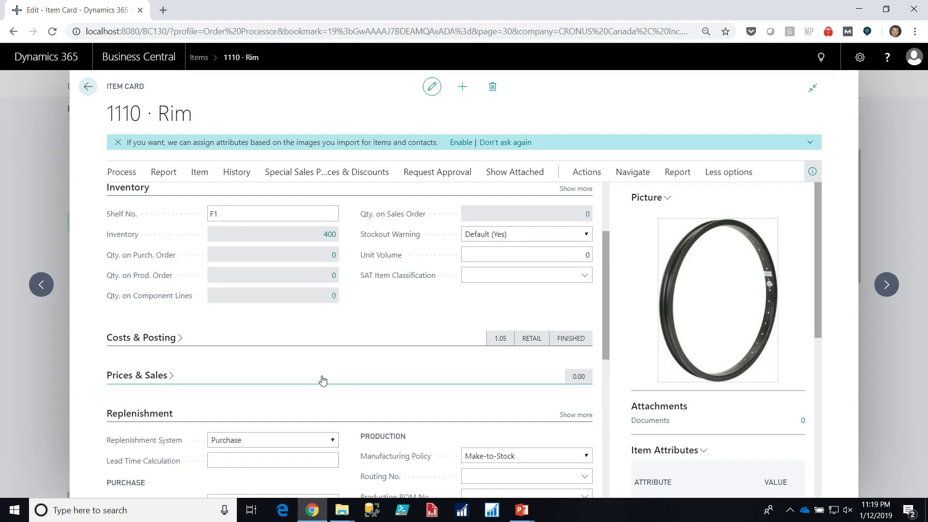
scroll(342, 383, down, 2)
scroll(344, 384, down, 1)
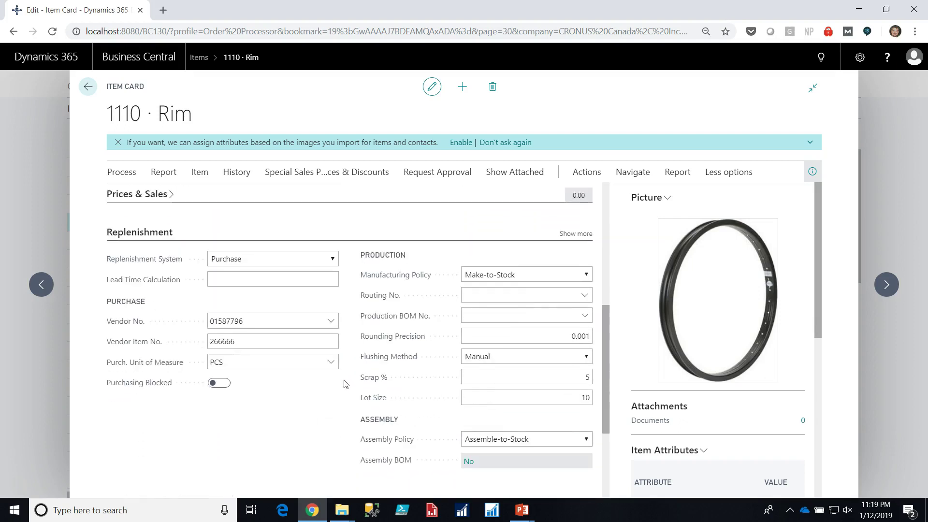
- Review the replenishment system and manufacturing policy choices, keeping Purchase unchanged
click(333, 260)
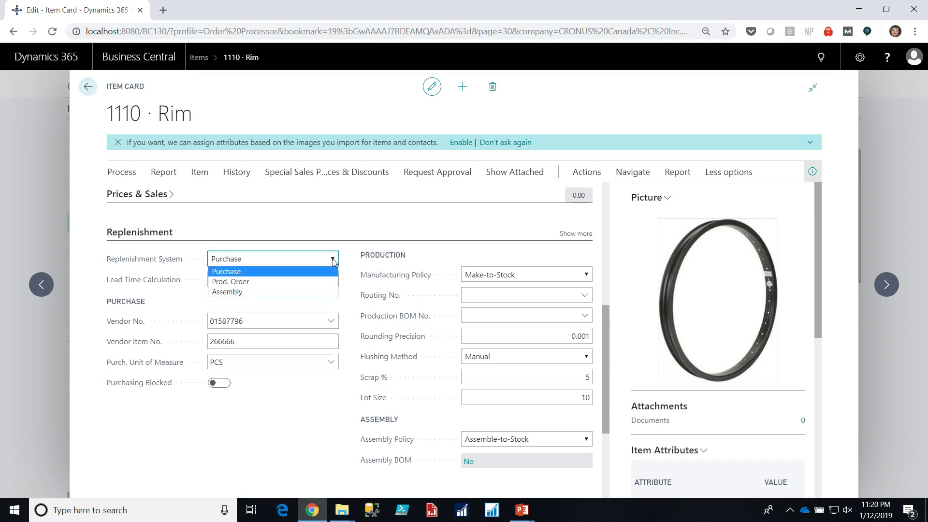
click(351, 252)
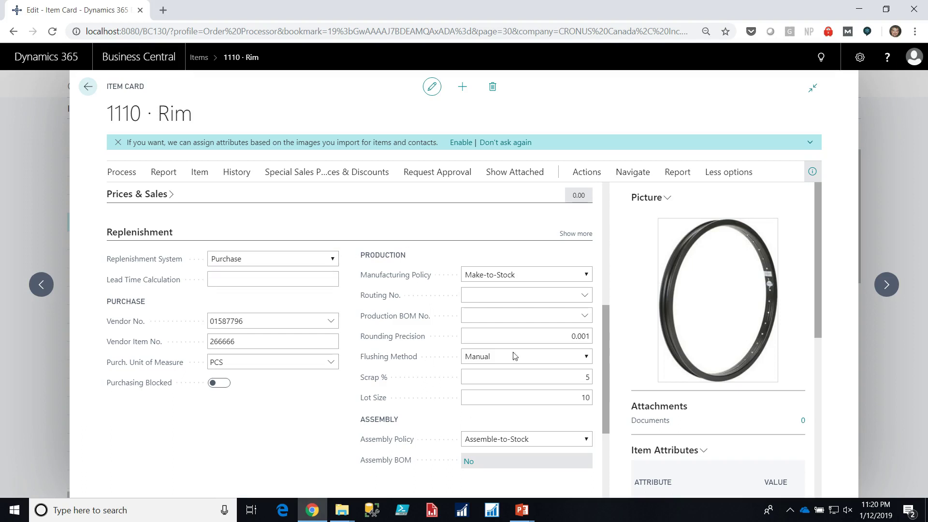
click(580, 276)
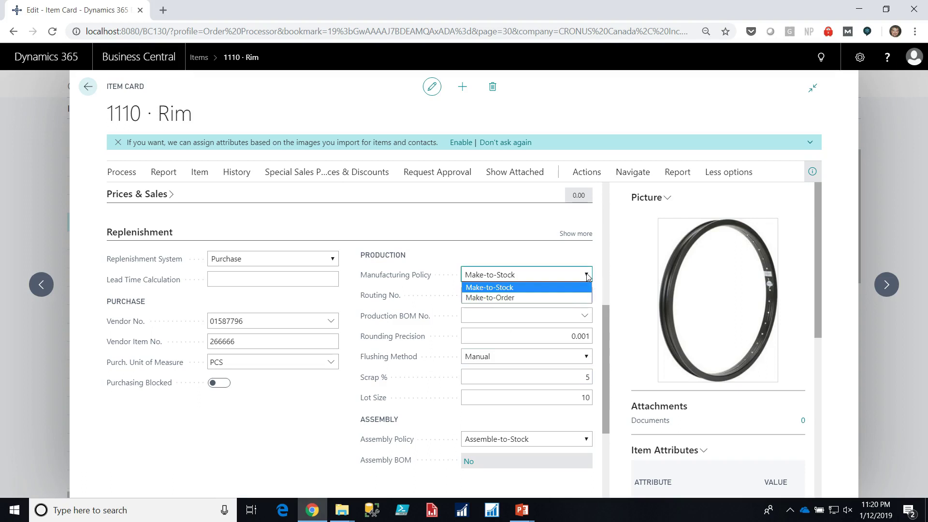
click(587, 276)
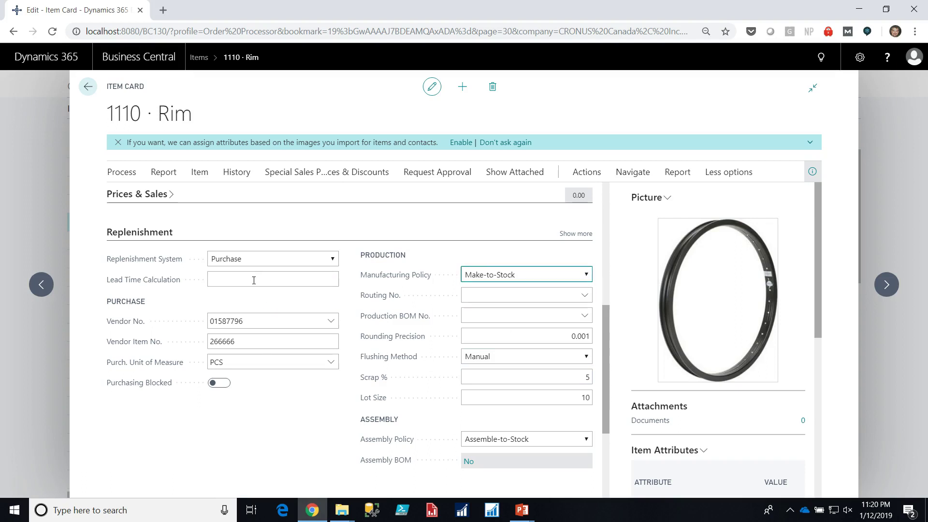
- Set the Rim's Lead Time Calculation to 7D
click(227, 275)
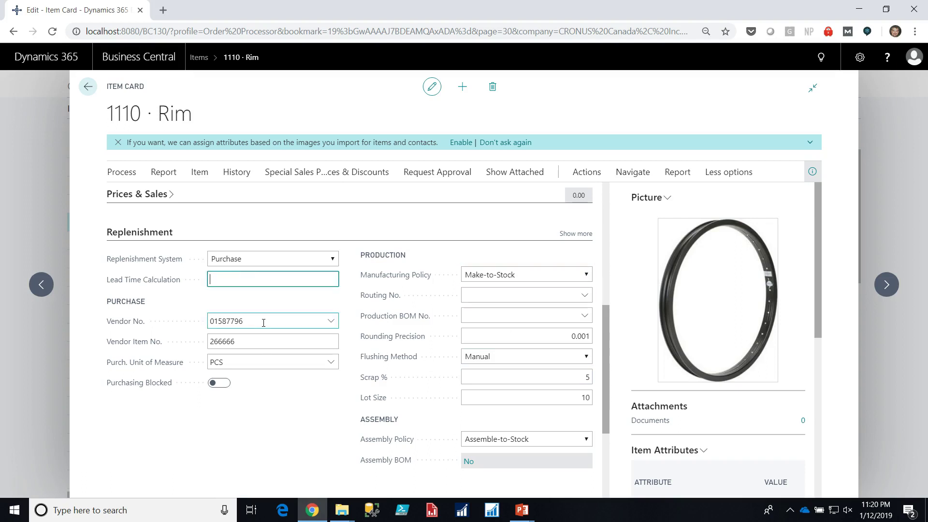
text(7D)
click(276, 309)
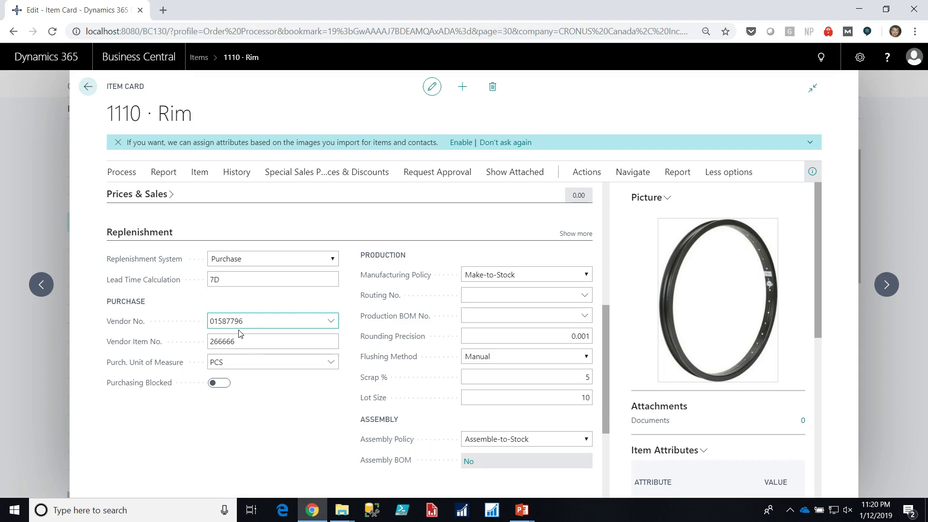
- Review vendor item and purchase unit fields, leaving Purchasing Blocked off after toggling it
click(242, 341)
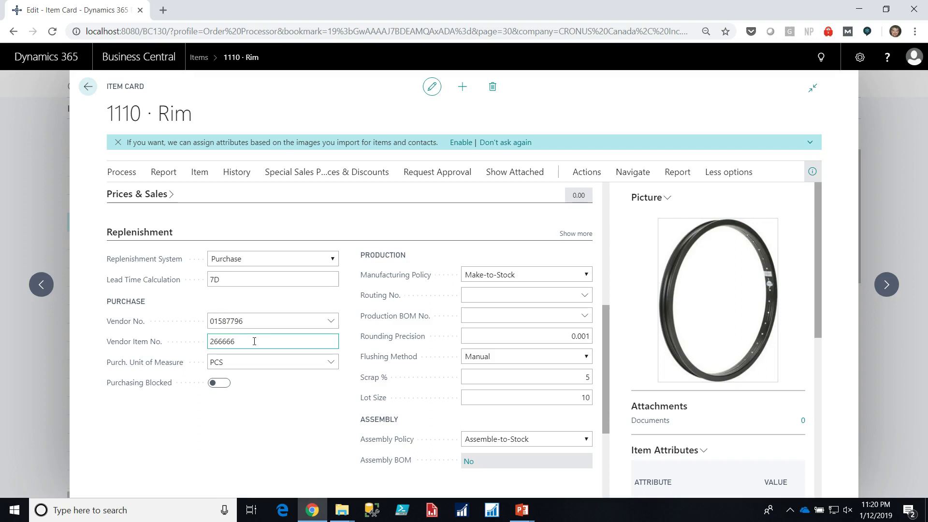
click(271, 360)
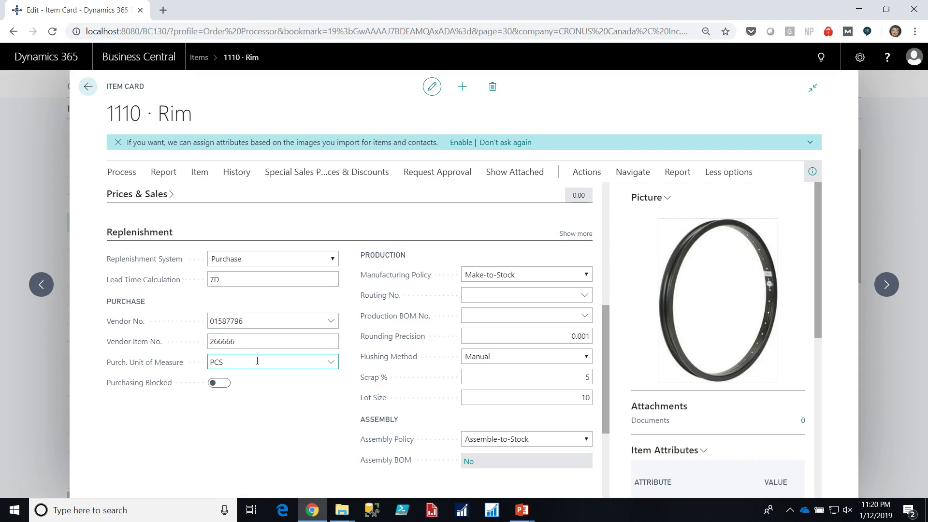
click(229, 391)
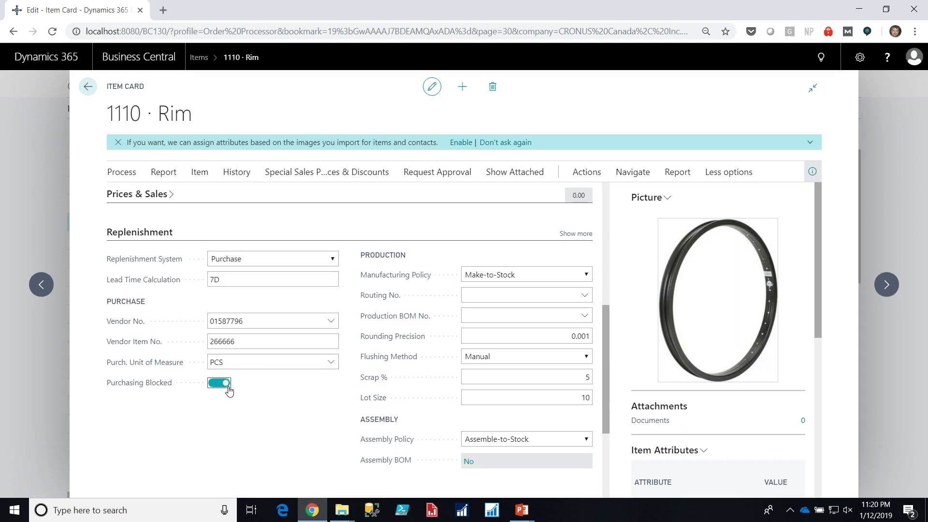
click(230, 391)
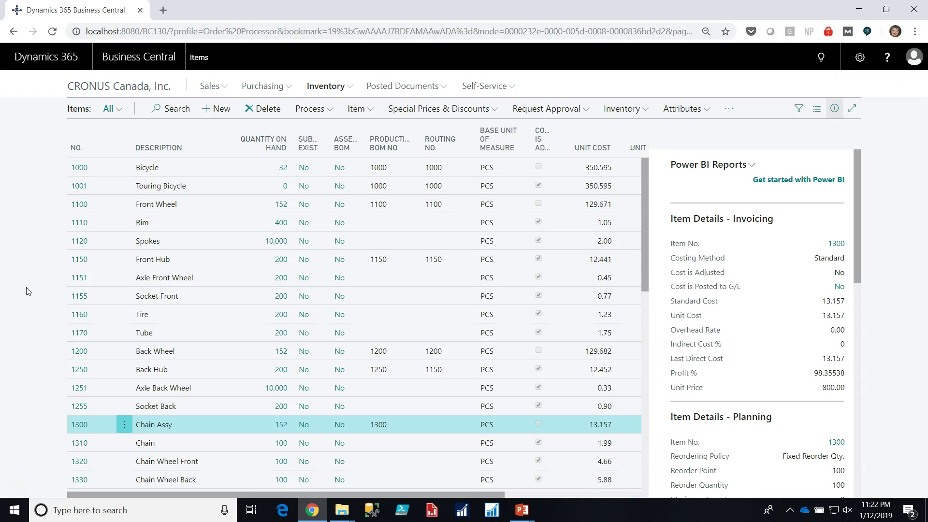
- Reopen the 1110 Rim item card and scroll to its Replenishment settings
click(75, 223)
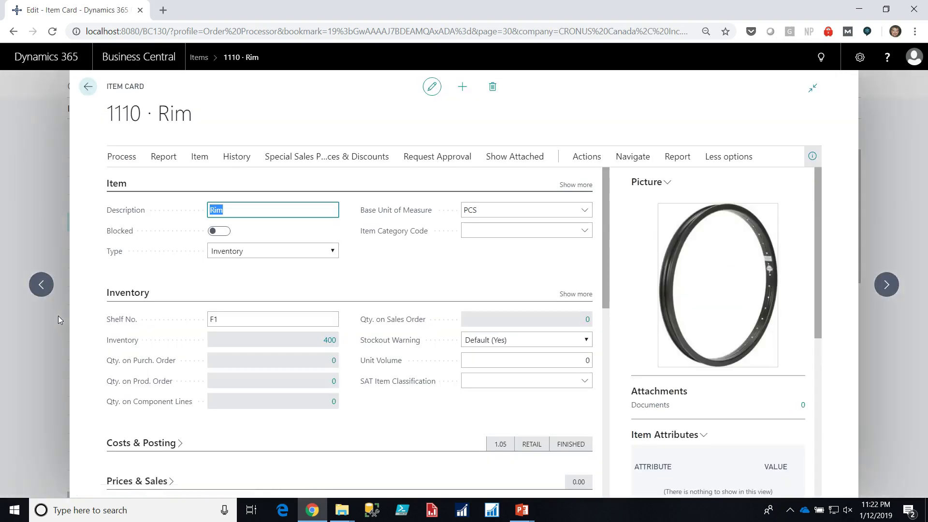
scroll(458, 278, down, 1)
scroll(458, 279, down, 3)
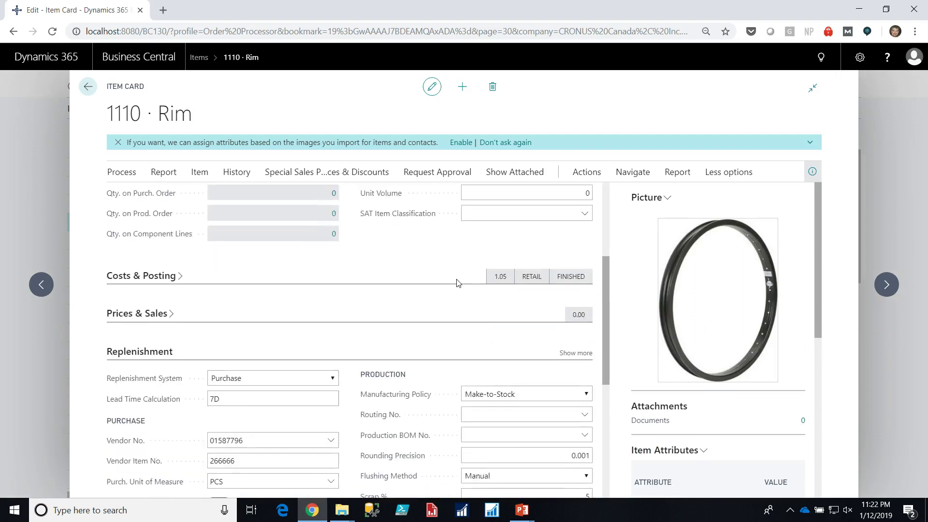
- Switch to the Rim's Planning settings and list reordering policies, currently Fixed Reorder Qty
click(157, 298)
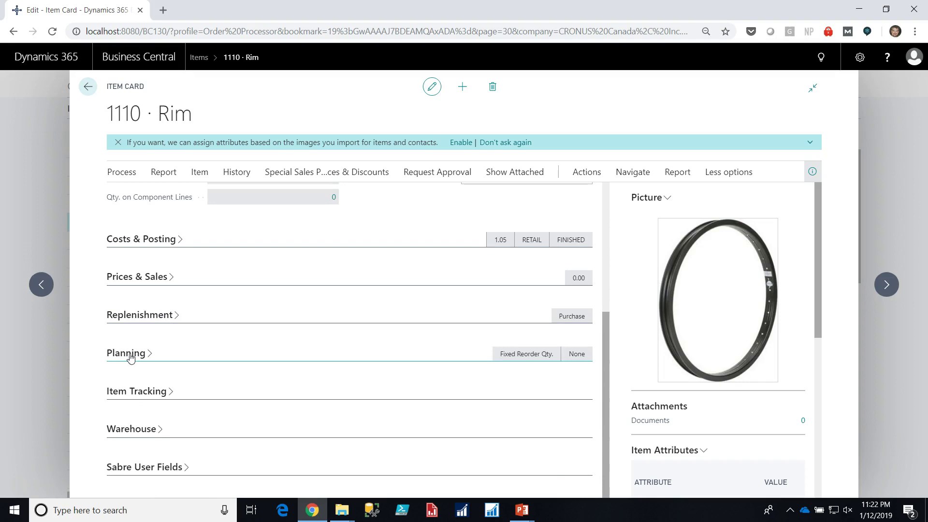
click(129, 354)
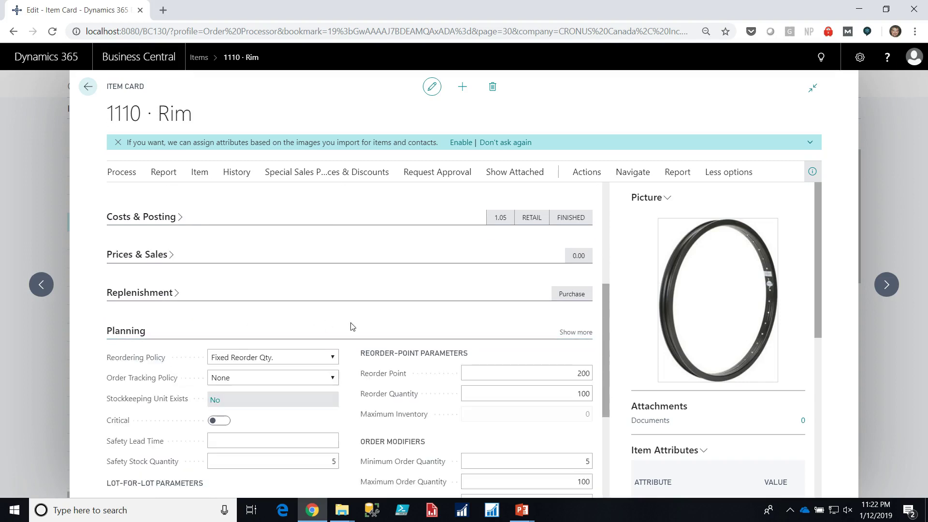
scroll(356, 327, down, 2)
scroll(373, 396, up, 1)
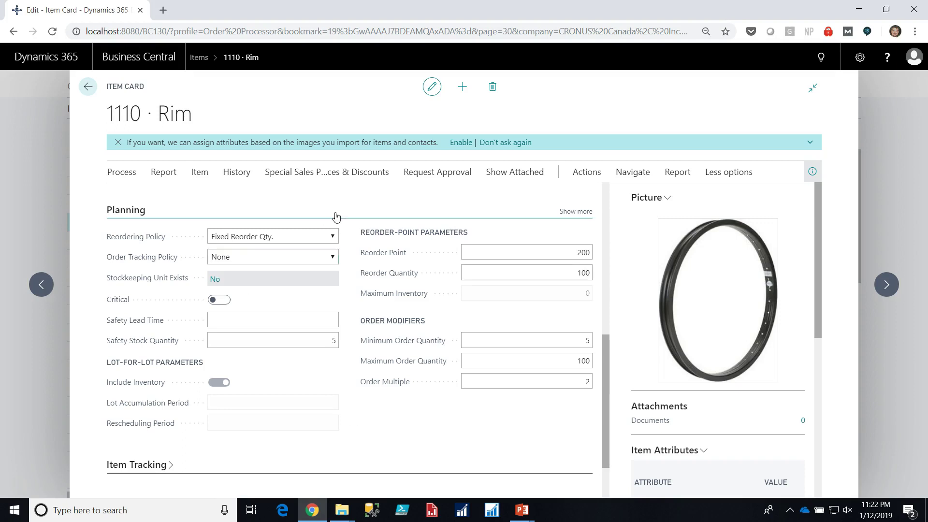
click(334, 236)
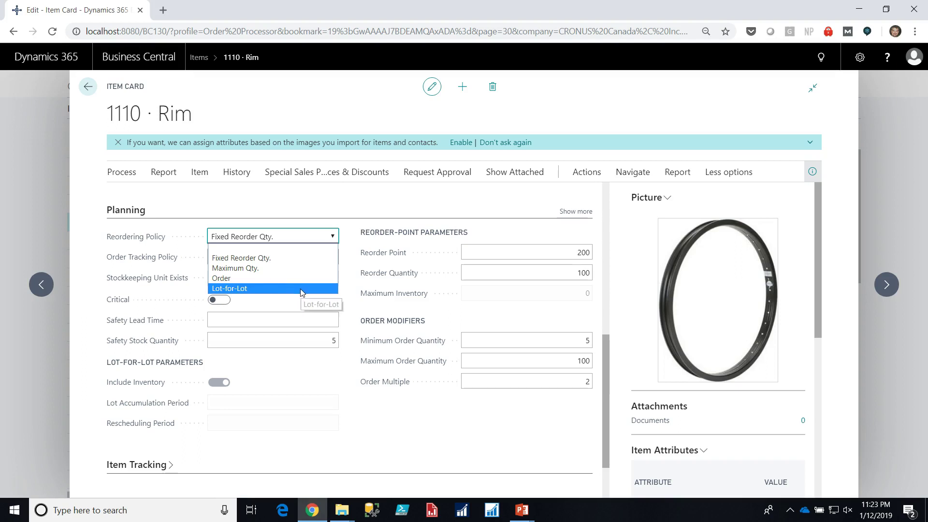
- Set the Rim to Lot-for-Lot with lot accumulation period 4W and rescheduling period 2W
click(300, 288)
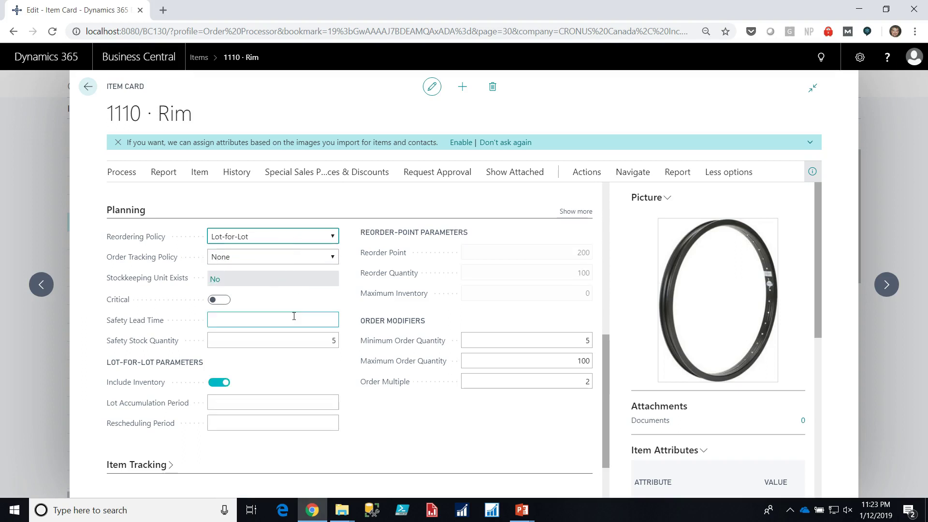
click(245, 320)
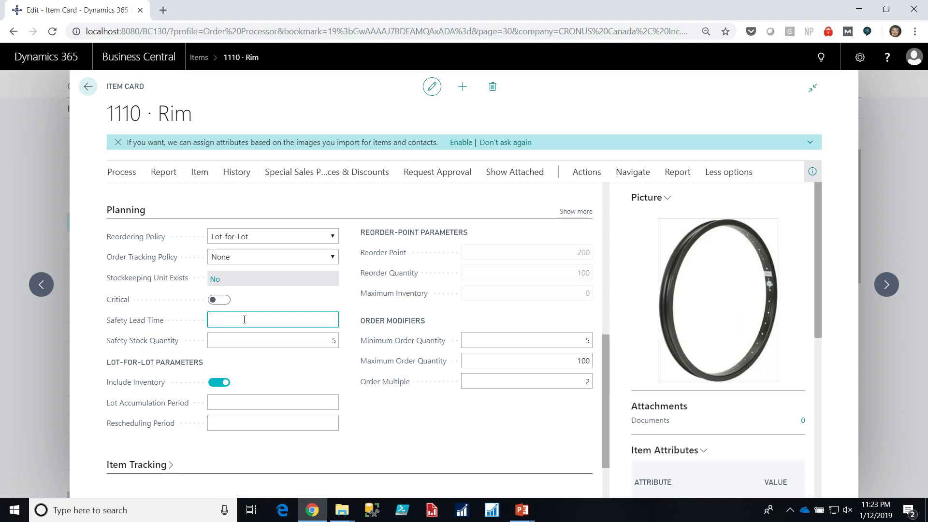
click(246, 337)
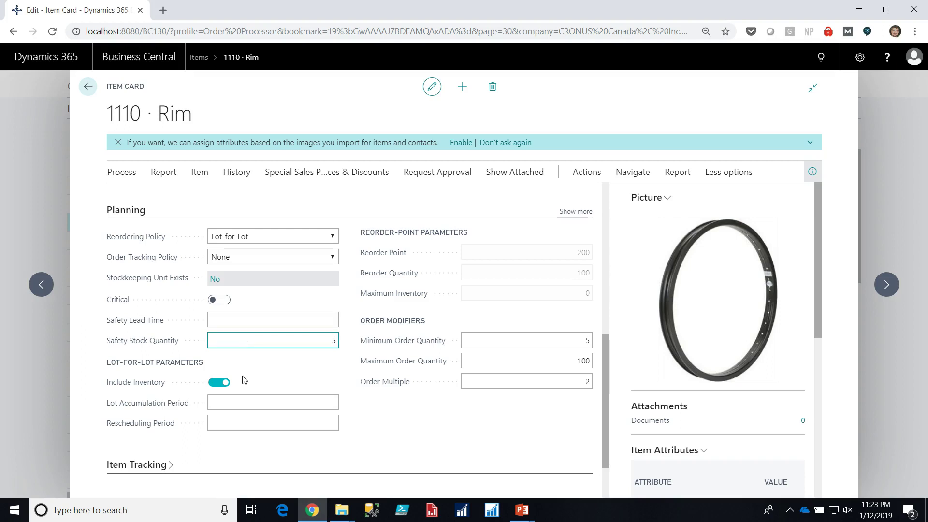
click(285, 403)
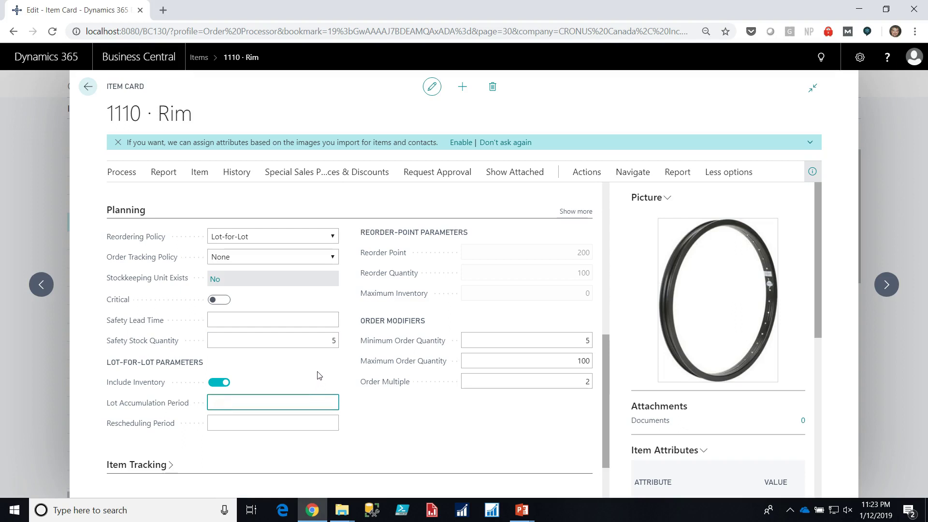
text(4W)
key(Tab)
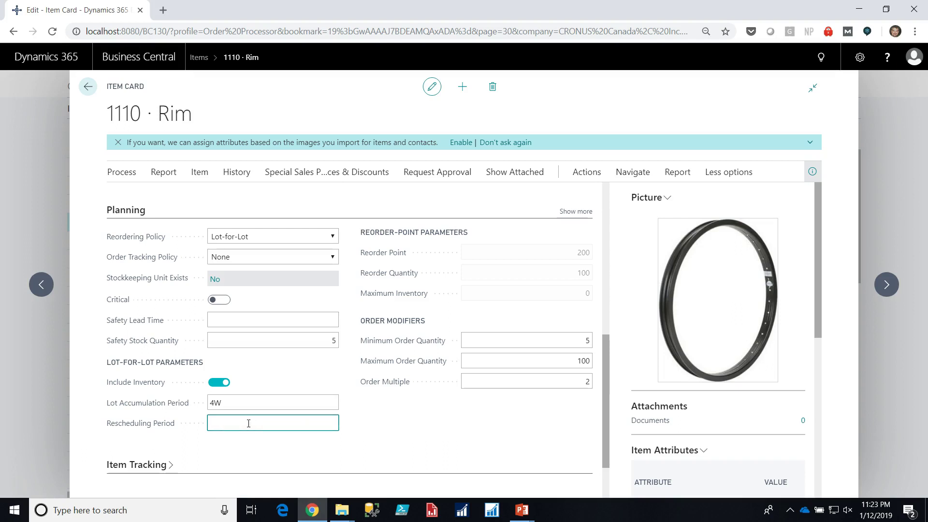
text(2W)
click(572, 338)
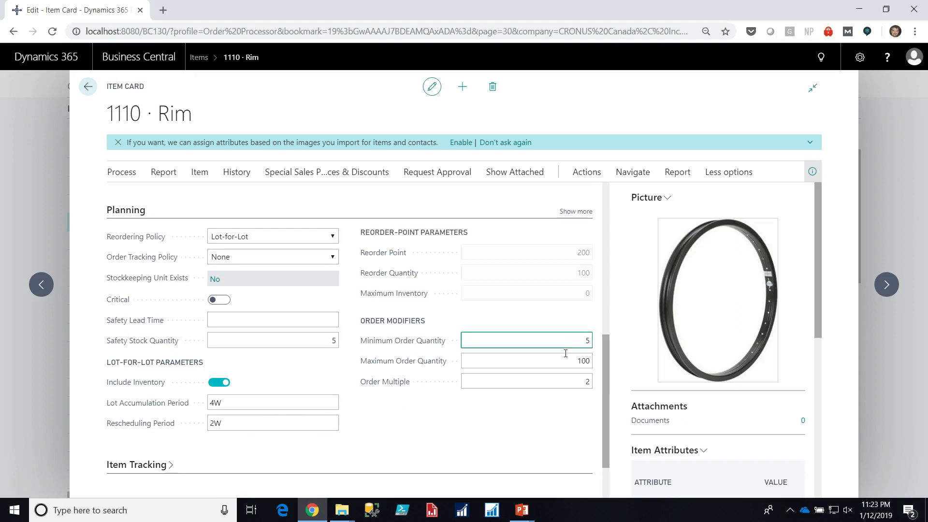
click(568, 360)
click(564, 381)
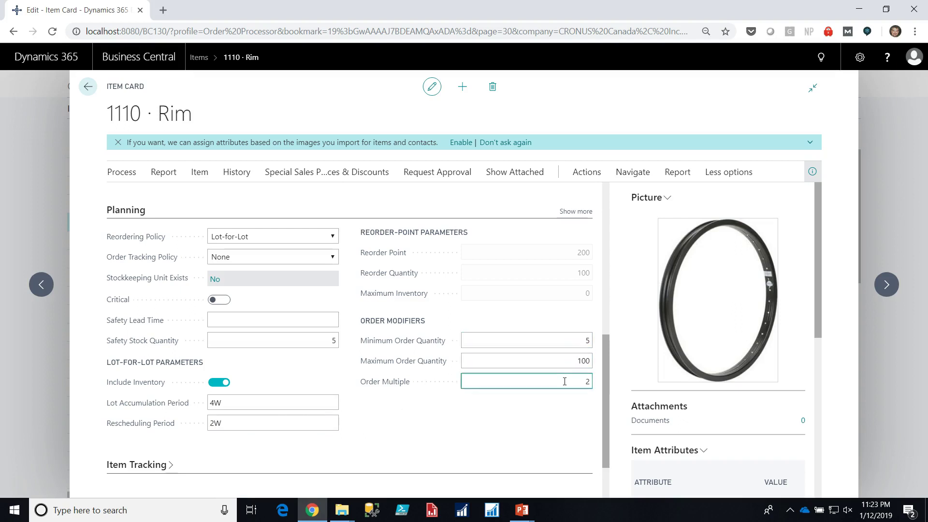
click(559, 412)
click(576, 383)
click(570, 338)
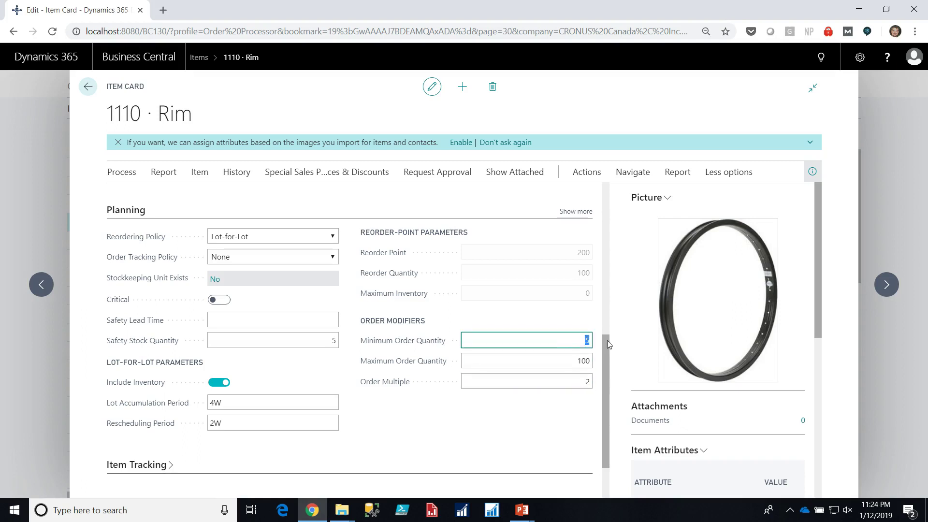
click(589, 384)
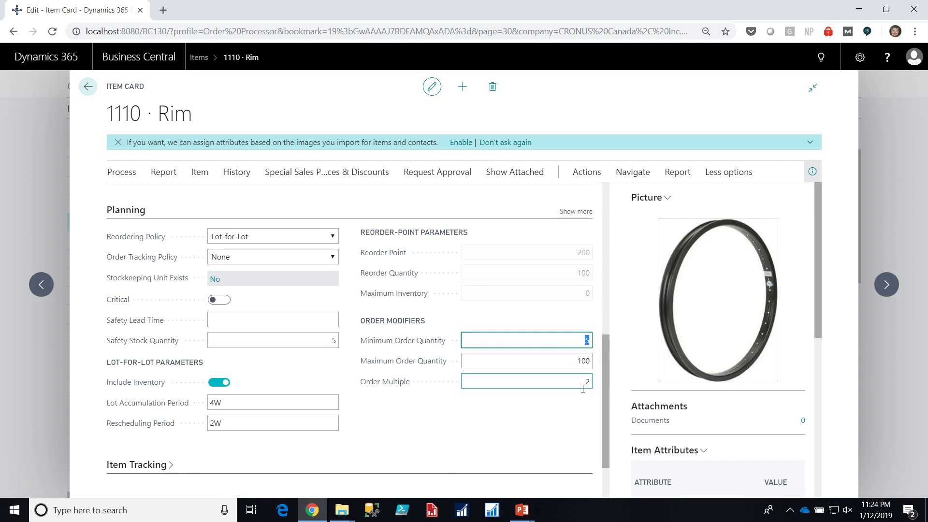
double_click(583, 341)
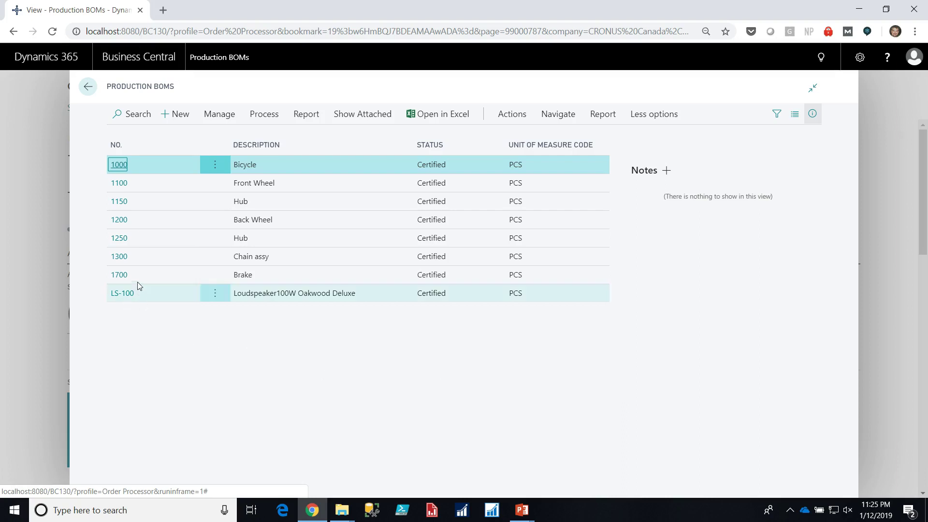
- Review the 1300 Chain assy BOM lines (items 1310, 1320, 1330), then go back
click(121, 257)
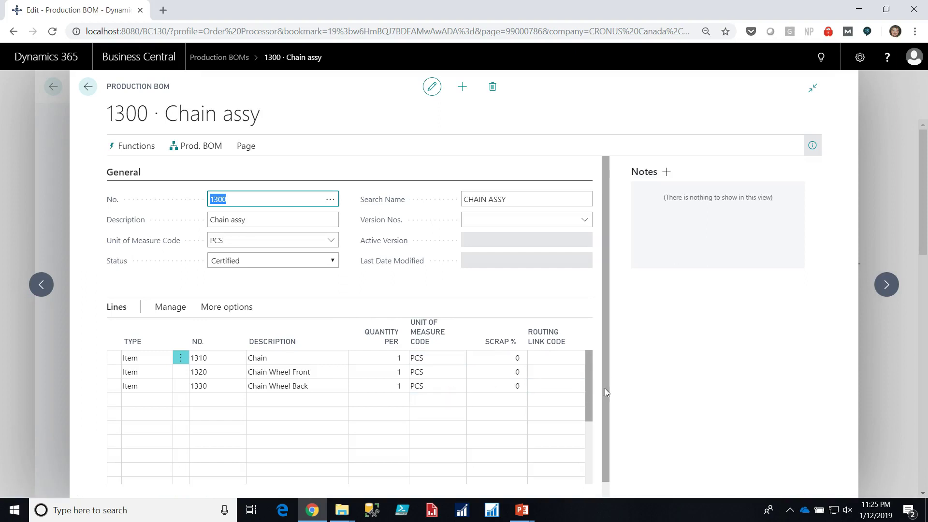
scroll(604, 388, down, 1)
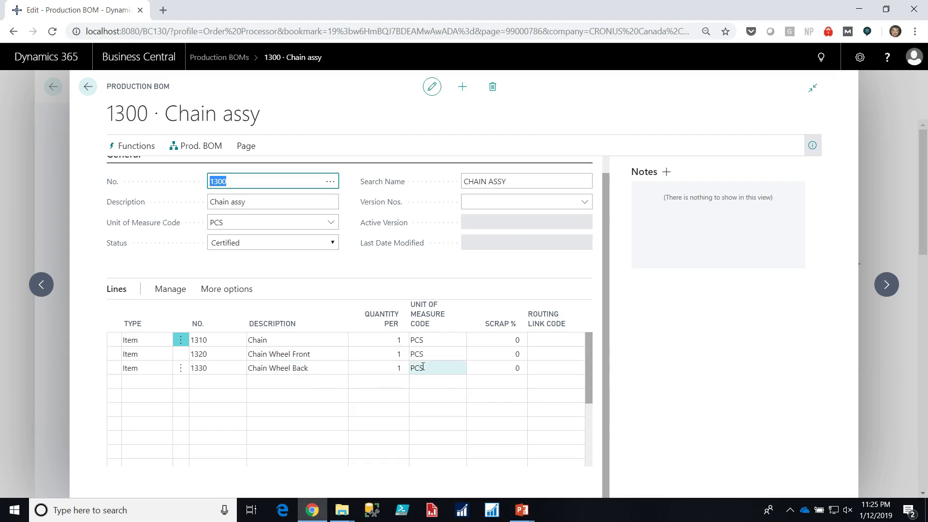
click(88, 86)
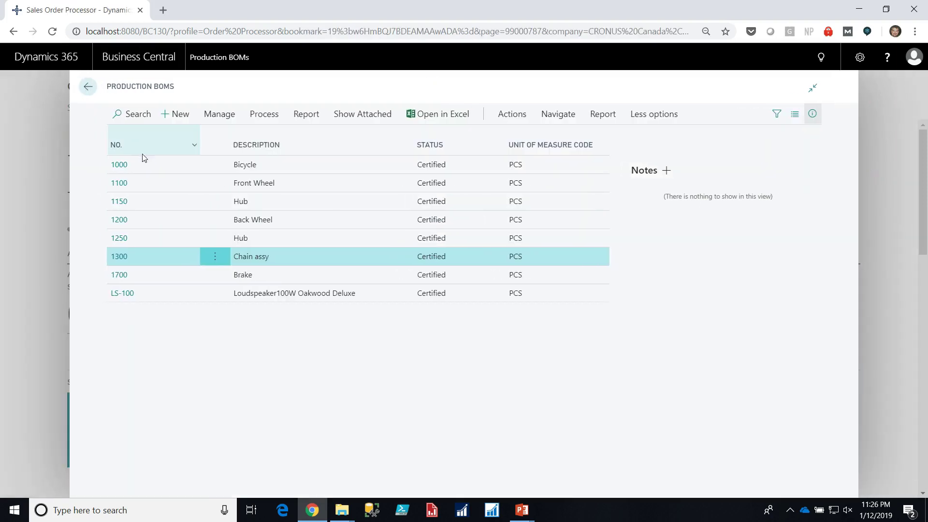
- Review the 1000 Bicycle production BOM's components, 1100 Front Wheel through 1800 Handlebars, then close it
click(119, 165)
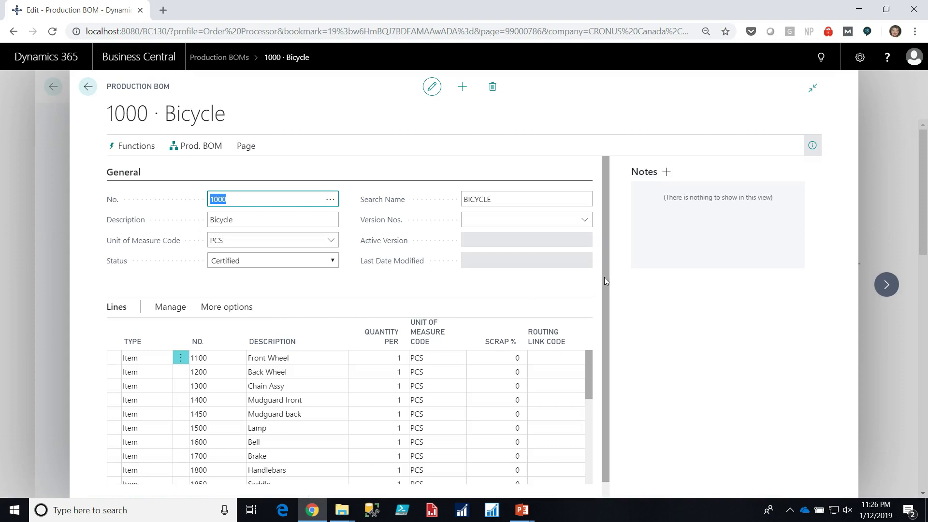
scroll(605, 279, down, 1)
mouse_move(589, 356)
mouse_down()
mouse_move(589, 372)
mouse_move(589, 351)
mouse_up()
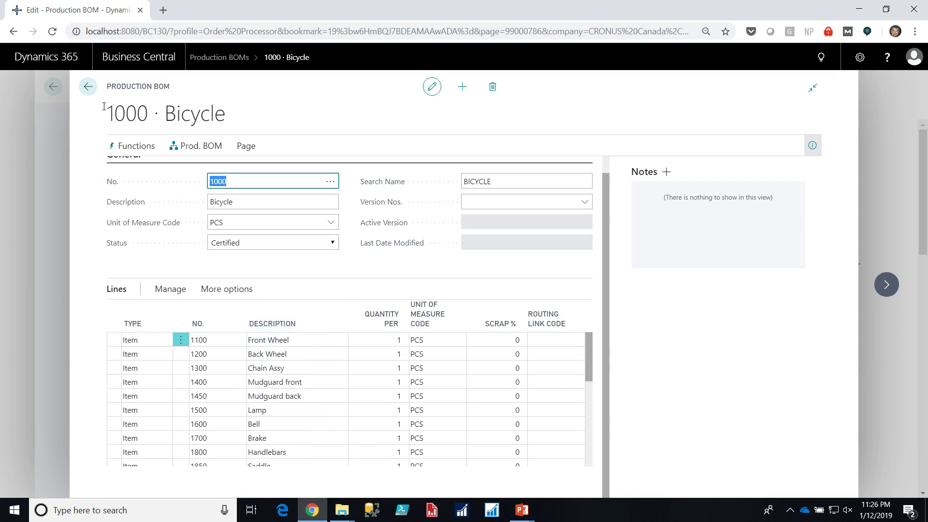
click(88, 87)
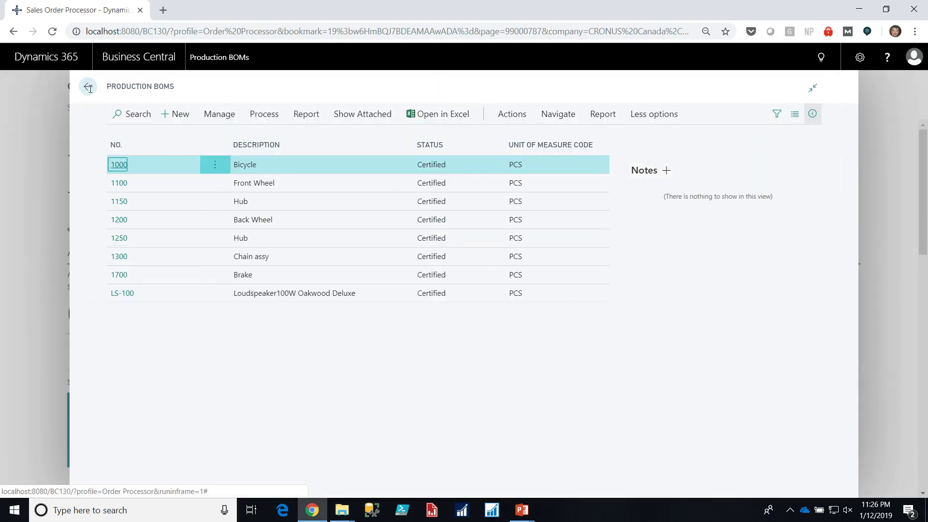
- Search 'routing' to reach Routings and review the four operations of routing 1000 for the Bicycle
click(820, 57)
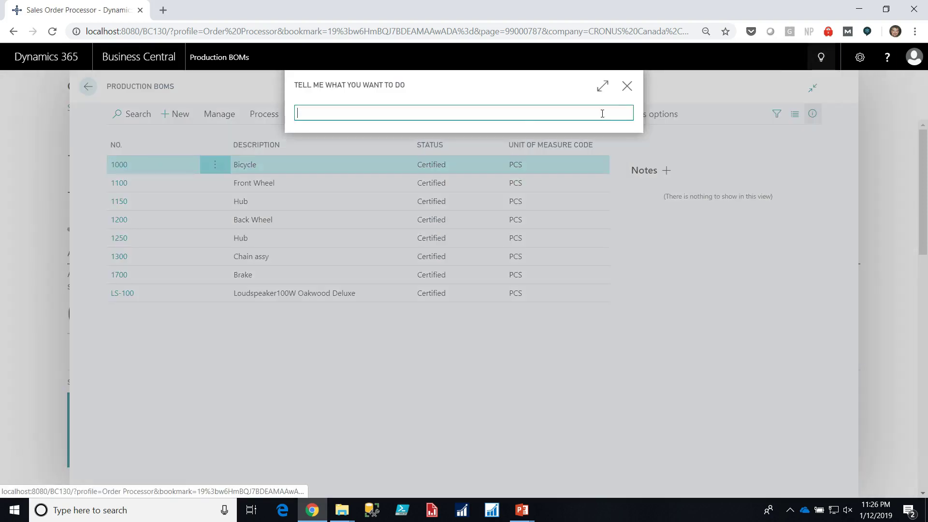
text(routi)
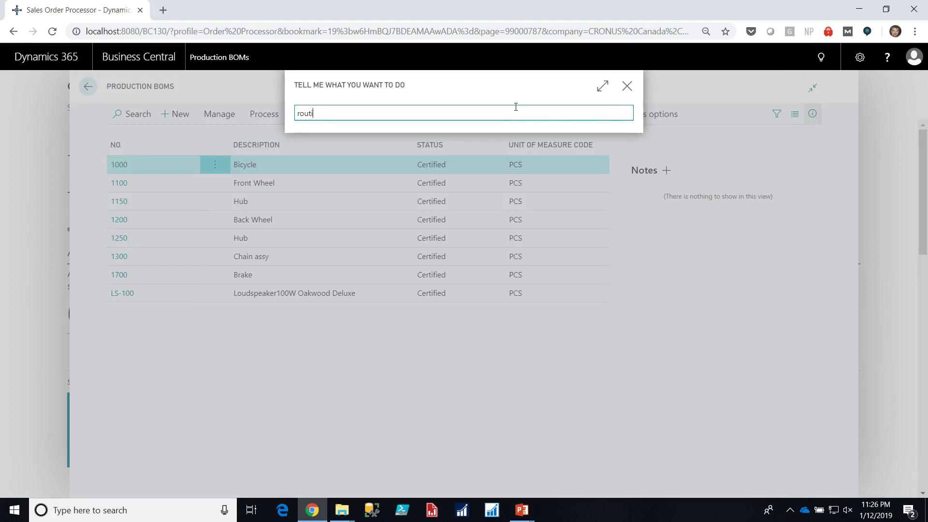
text(ng)
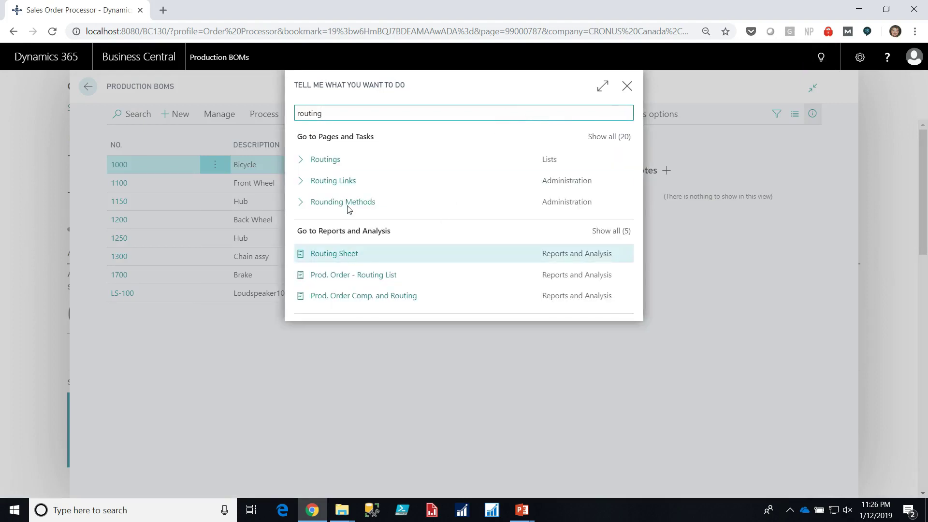
click(337, 160)
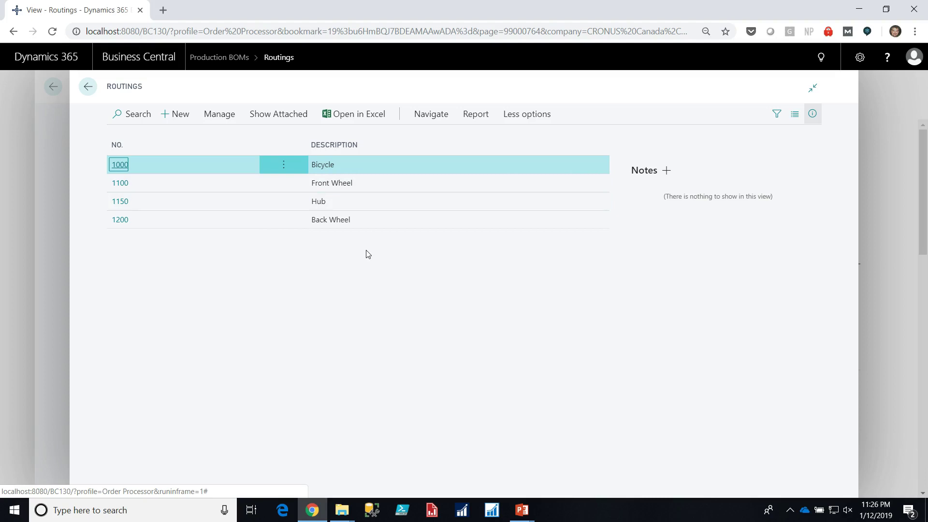
click(119, 165)
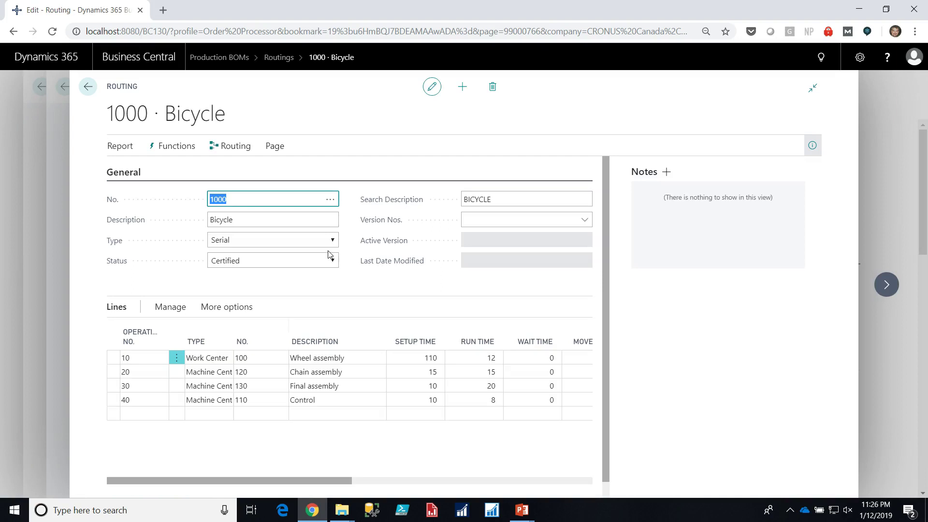
scroll(605, 321, down, 1)
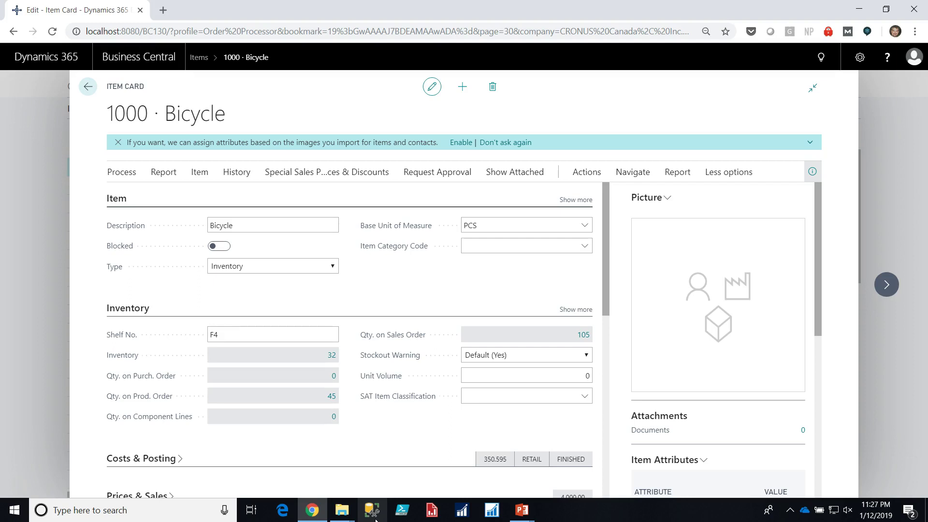
- Show the Bicycle's BOM Cost Shares: material cost 274.276 and capacity cost 76.32
click(639, 173)
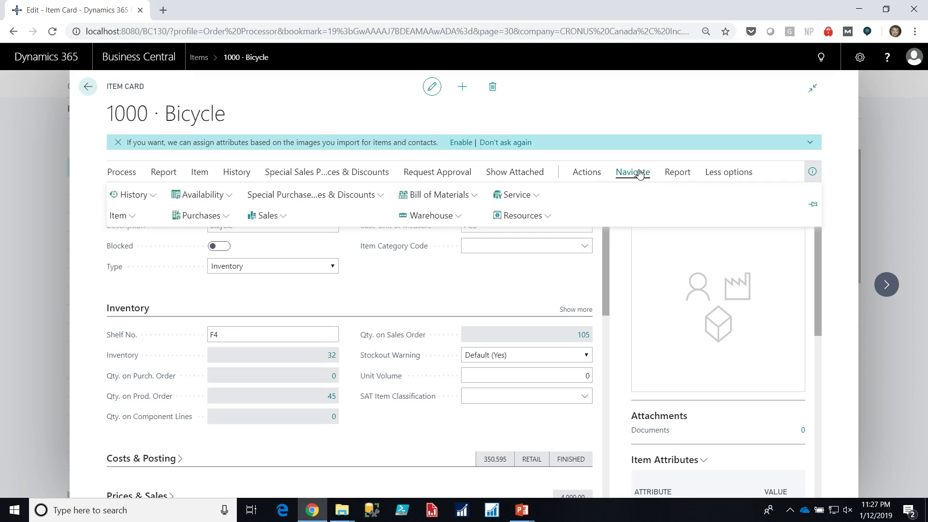
click(478, 198)
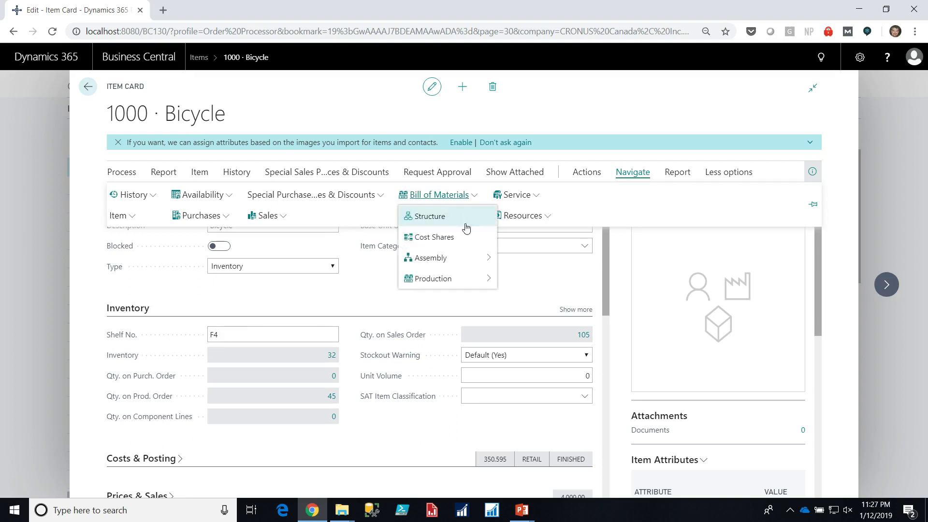
click(453, 239)
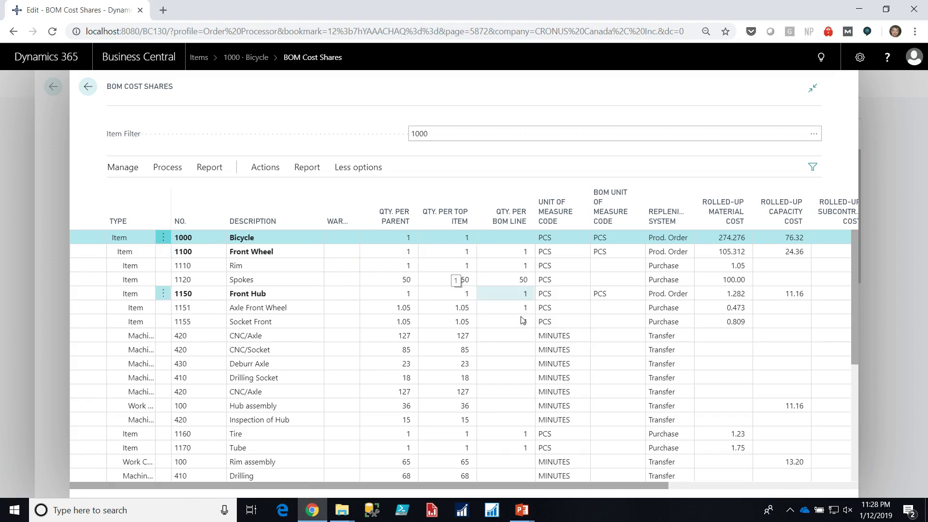
- Review the cost share columns up to the 350.596 total cost, then return to the item card
drag(495, 485, 727, 489)
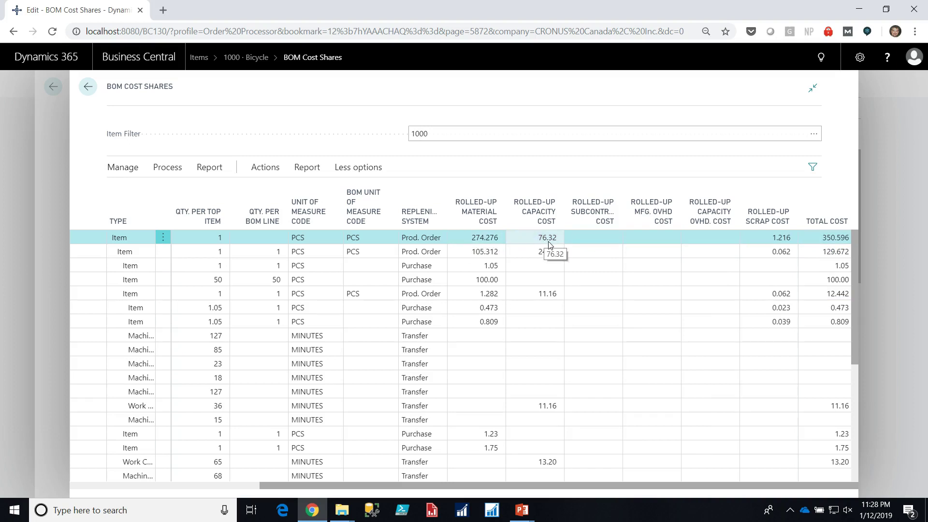
mouse_move(615, 216)
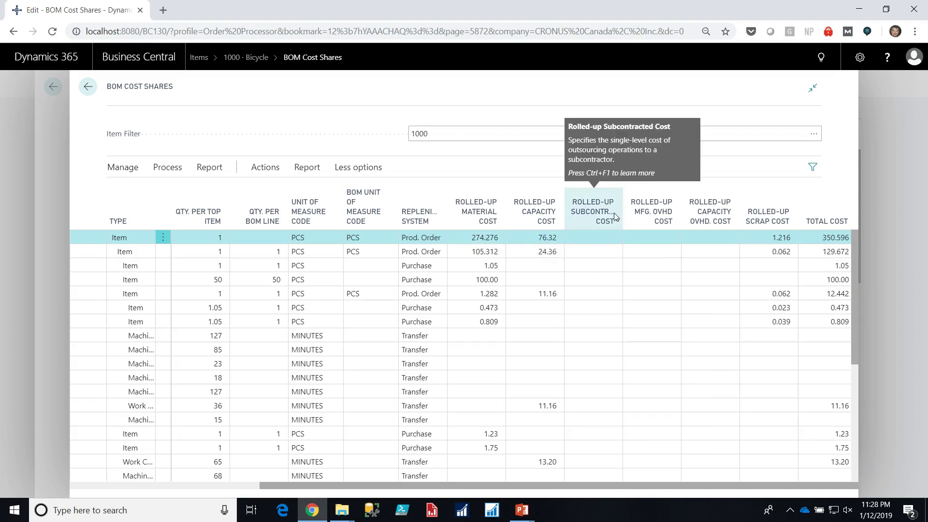
mouse_move(659, 216)
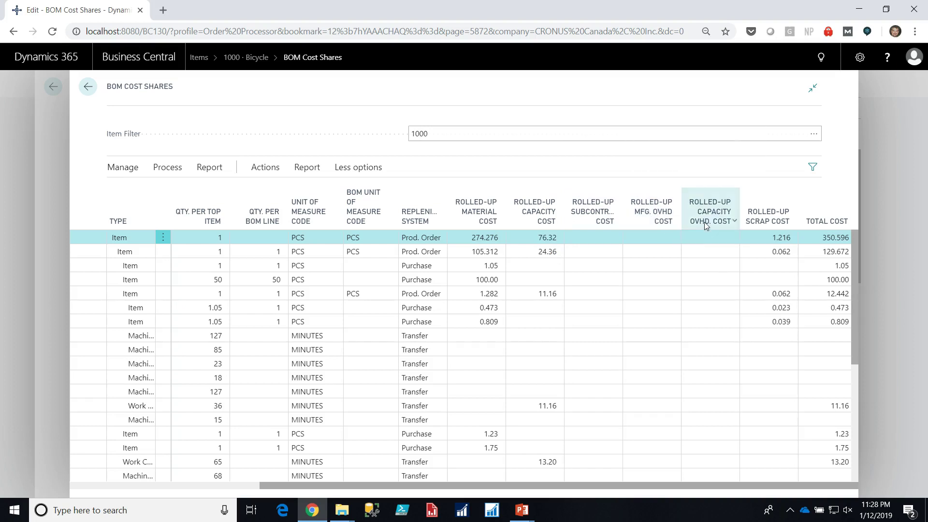
mouse_move(705, 221)
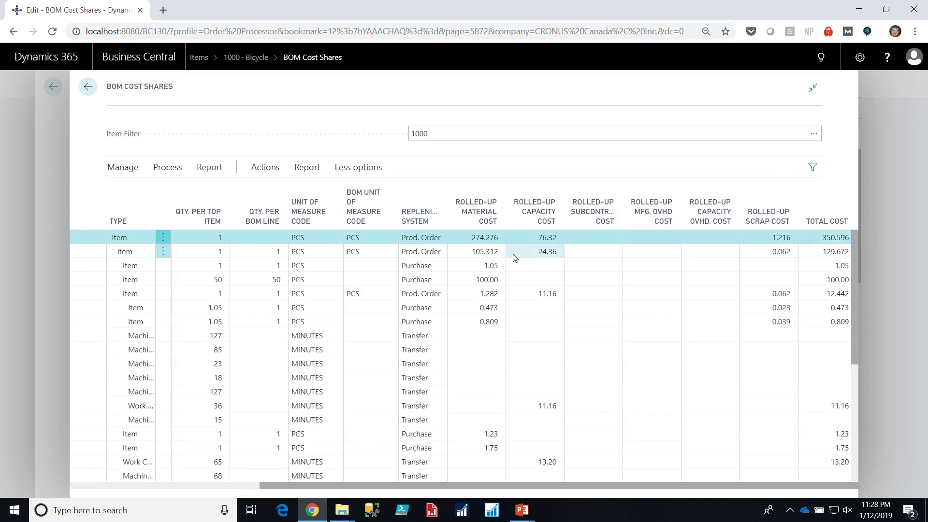
click(88, 88)
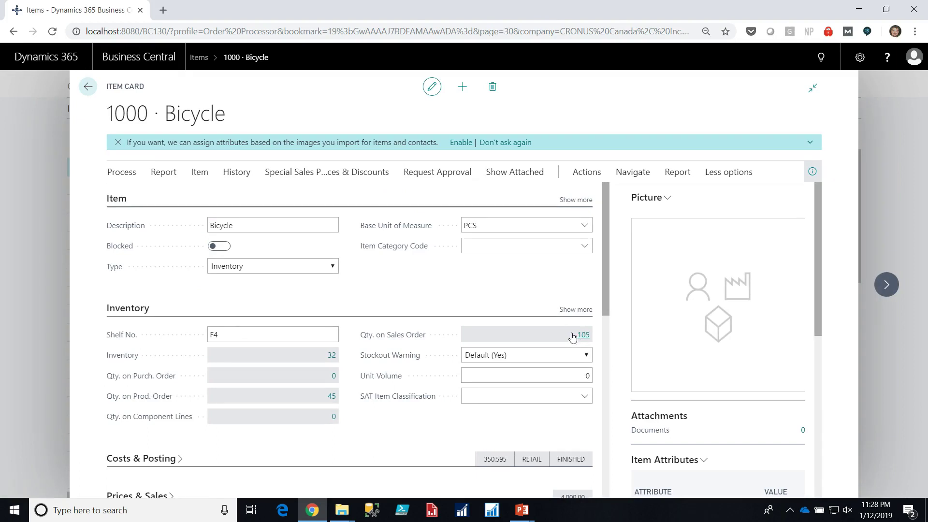
- Change the 1000 Bicycle's Lot Size from 10 to 30 under Replenishment
drag(608, 288, 603, 419)
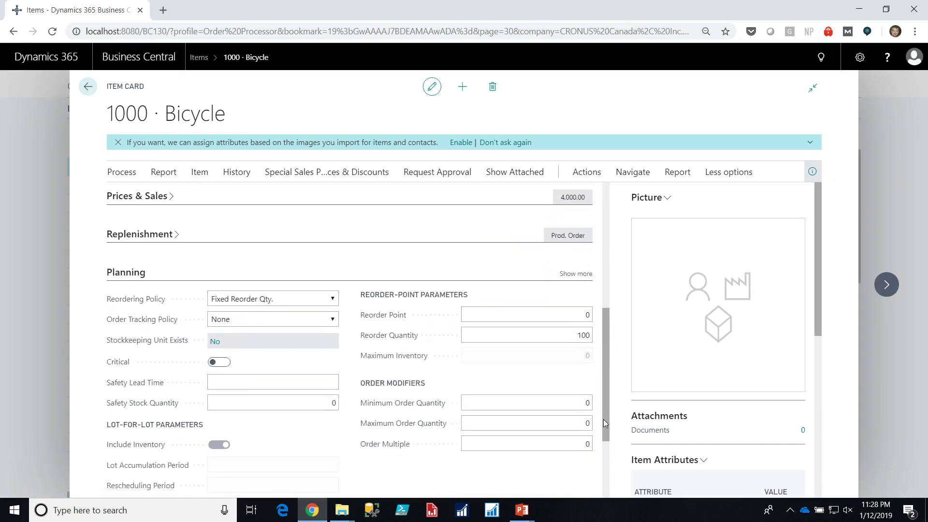
click(150, 237)
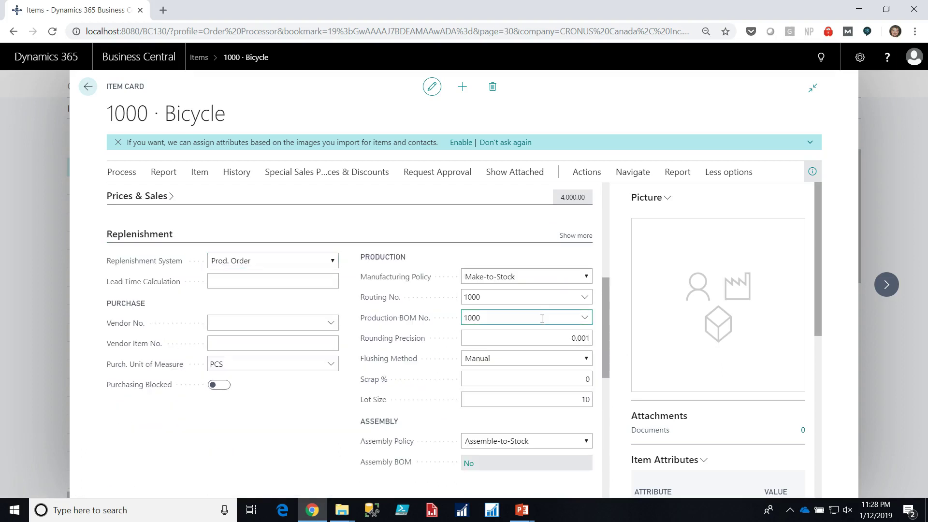
click(580, 399)
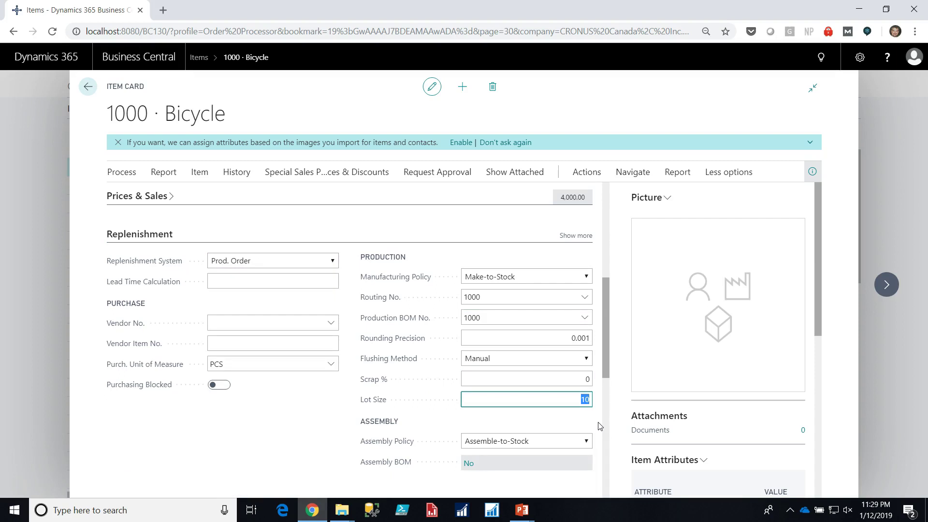
text(30)
click(582, 424)
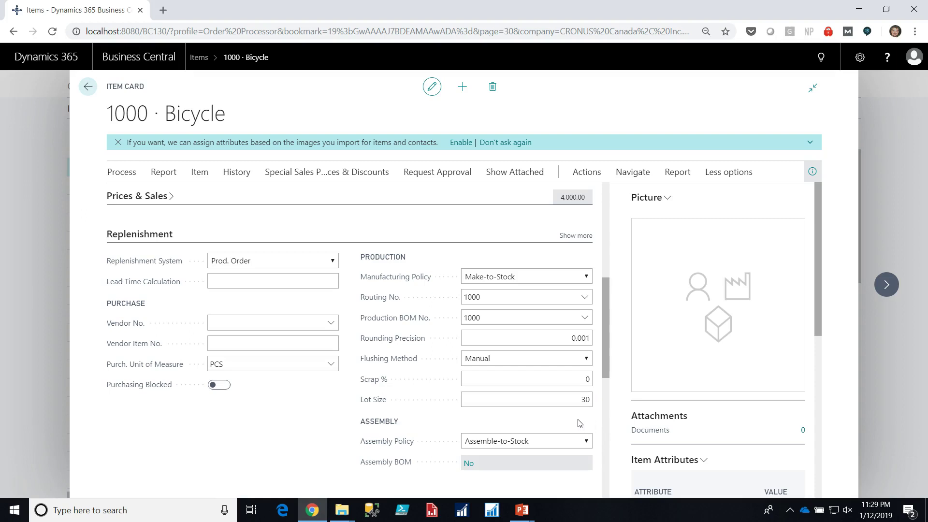
drag(607, 364, 617, 236)
click(633, 174)
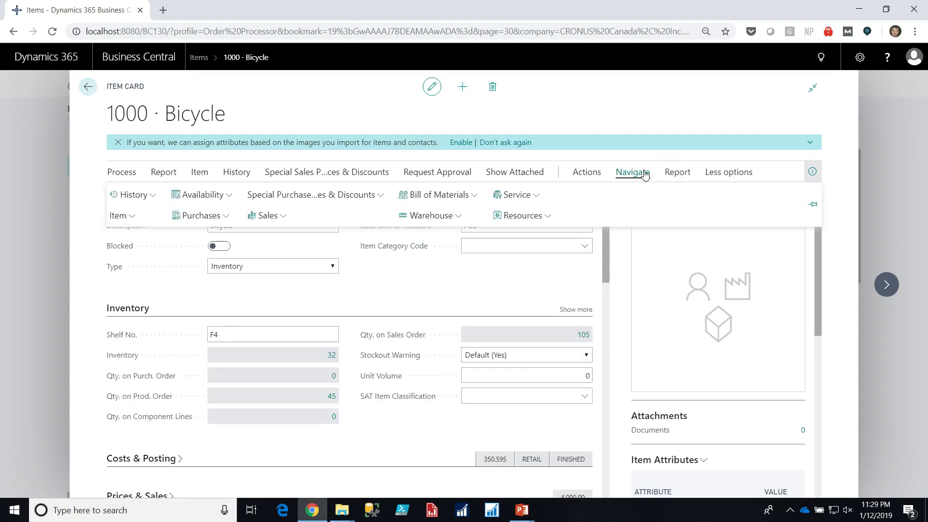
- Recheck BOM Cost Shares: capacity cost now 67.52 and total cost 341.796
click(474, 198)
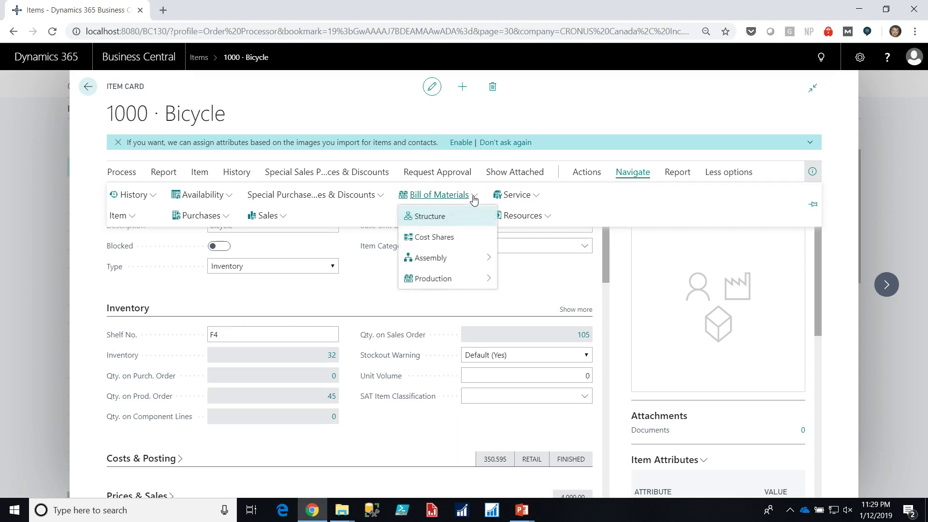
click(438, 238)
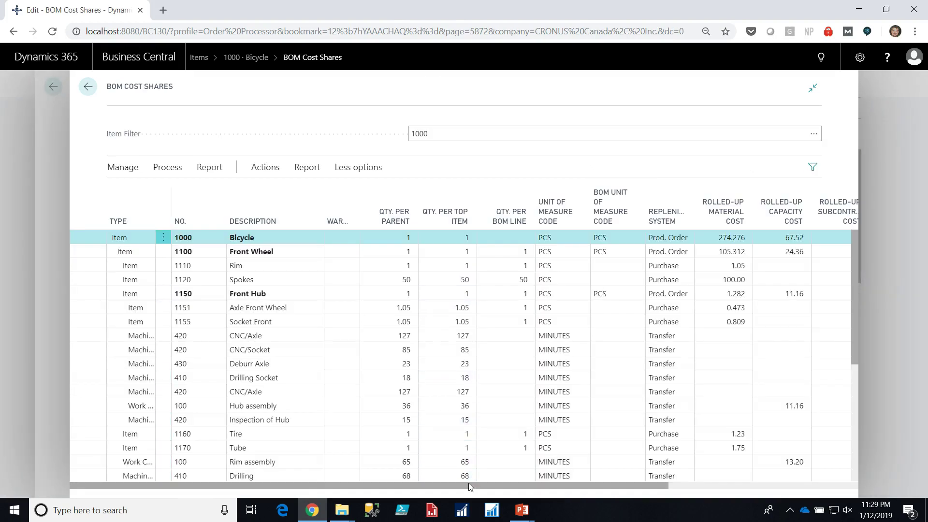
drag(468, 483, 748, 496)
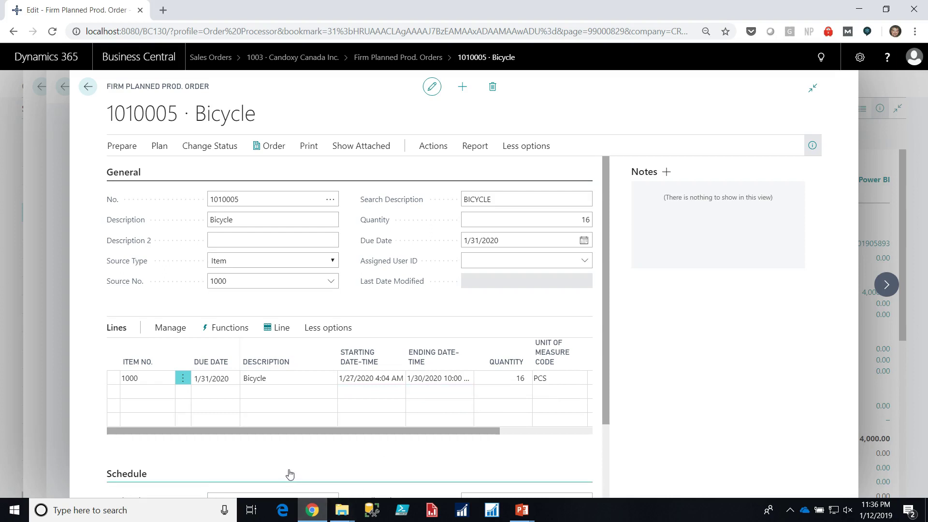
- Review order 1010005's line components: items 1100–1900, 16 PCS each, manual flushing
click(281, 327)
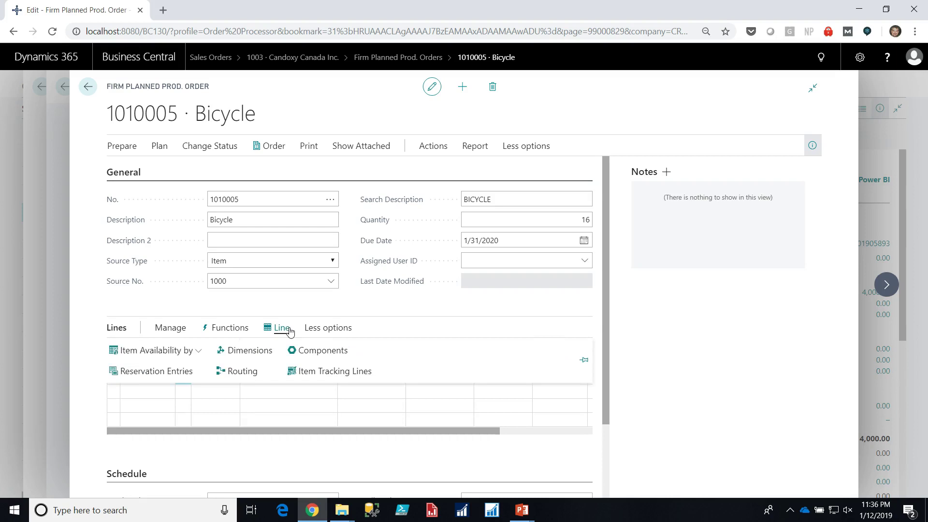
click(316, 351)
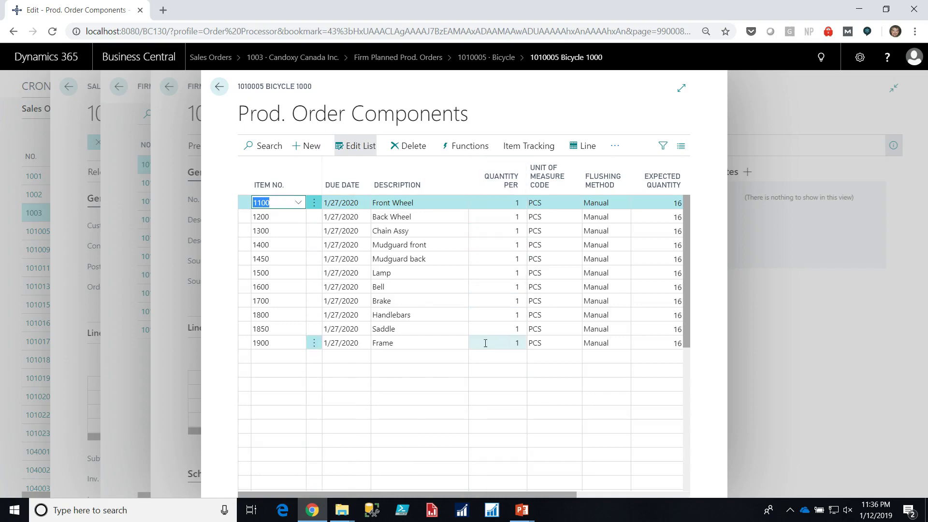
drag(433, 496, 529, 490)
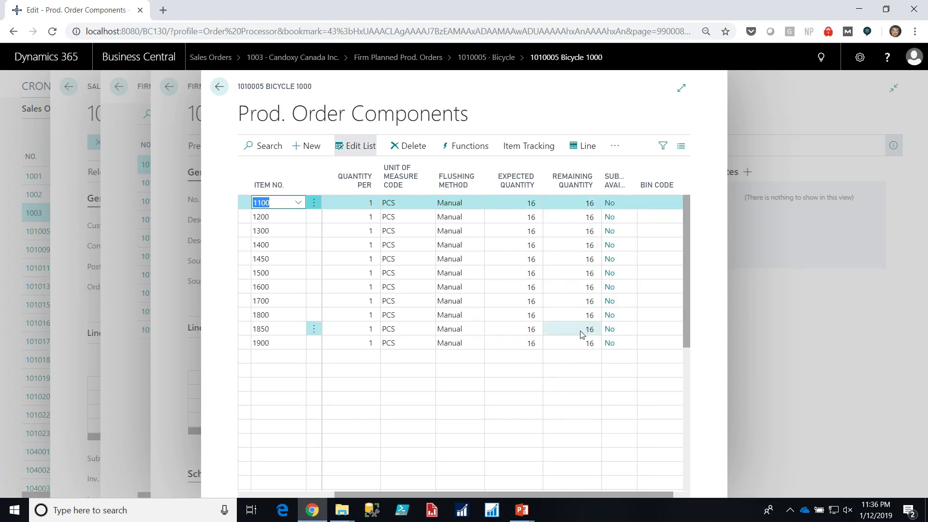
click(220, 88)
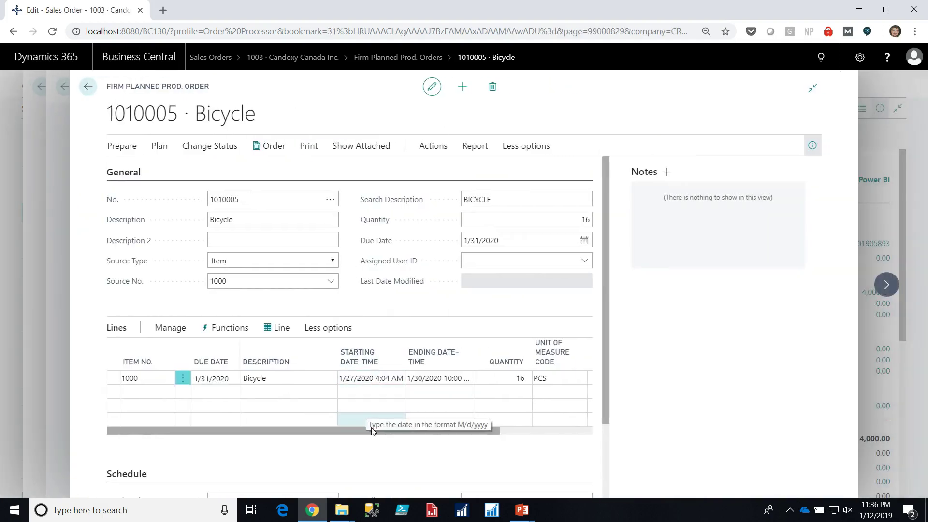
click(282, 328)
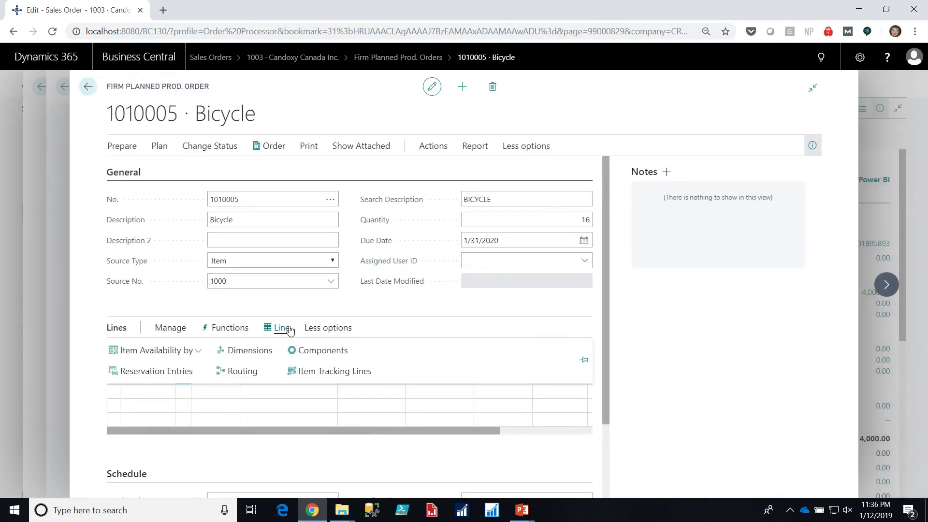
click(245, 372)
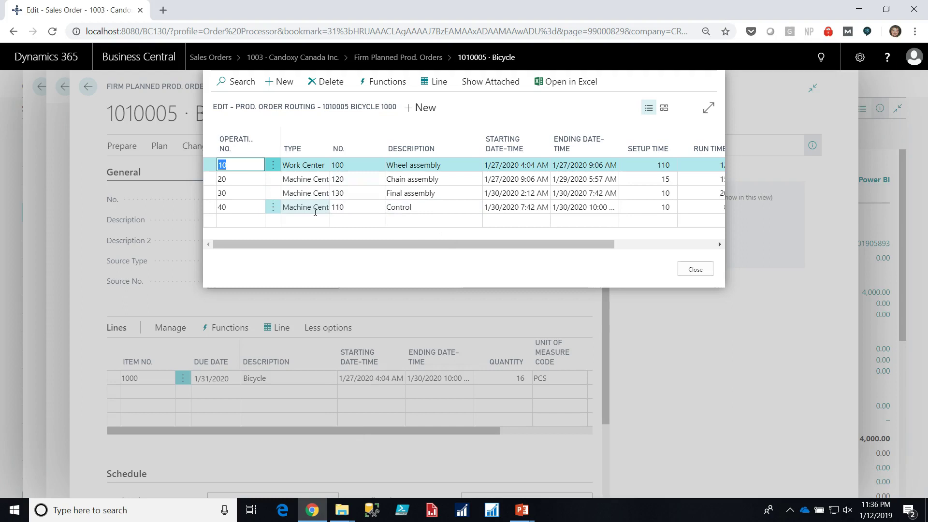
drag(334, 245, 460, 252)
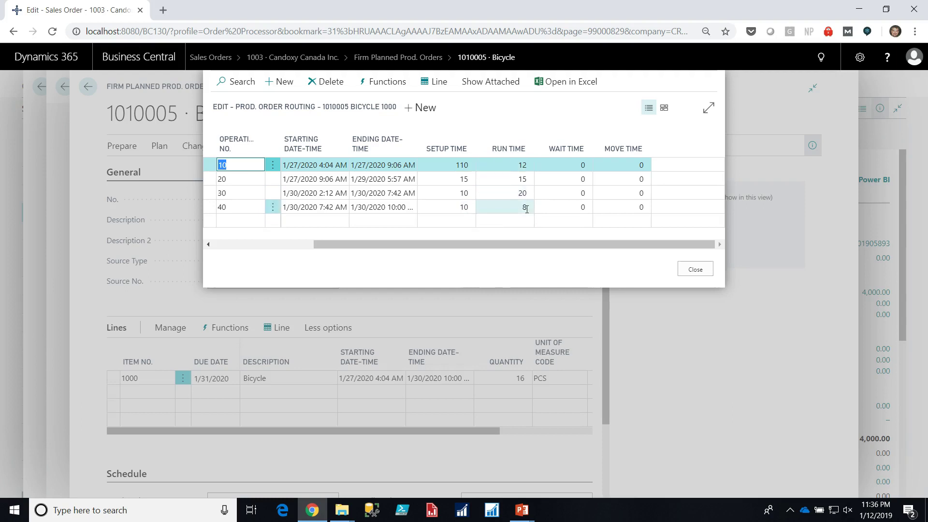
click(691, 272)
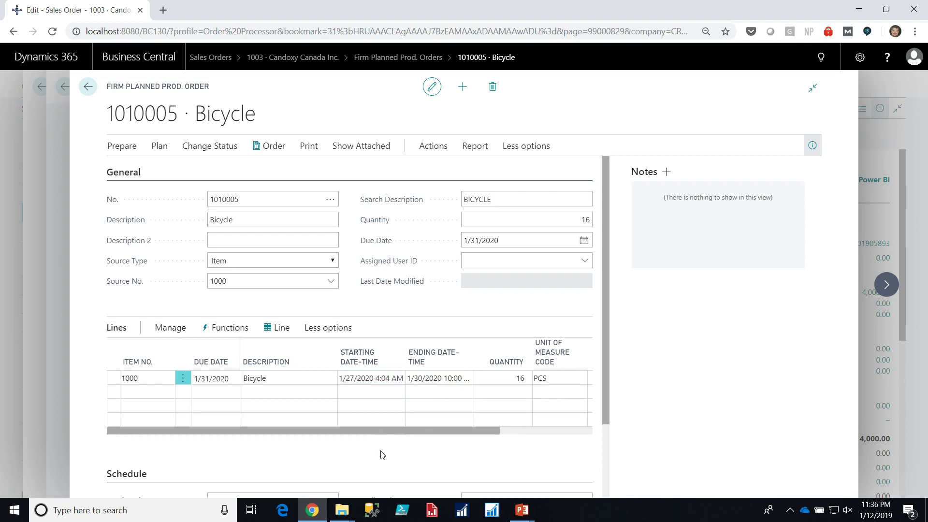
- Decline the status change so 1010005 stays Firm Planned, then list its printable reports
click(223, 151)
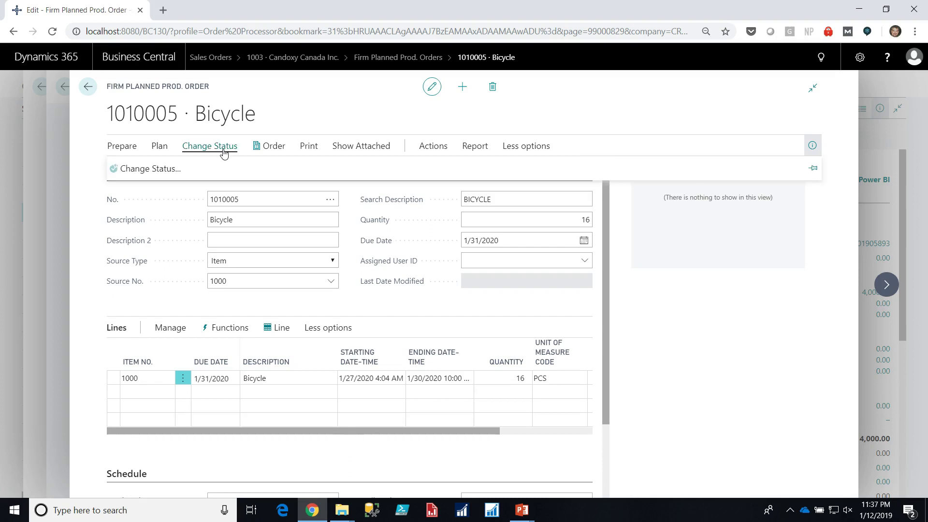
click(165, 169)
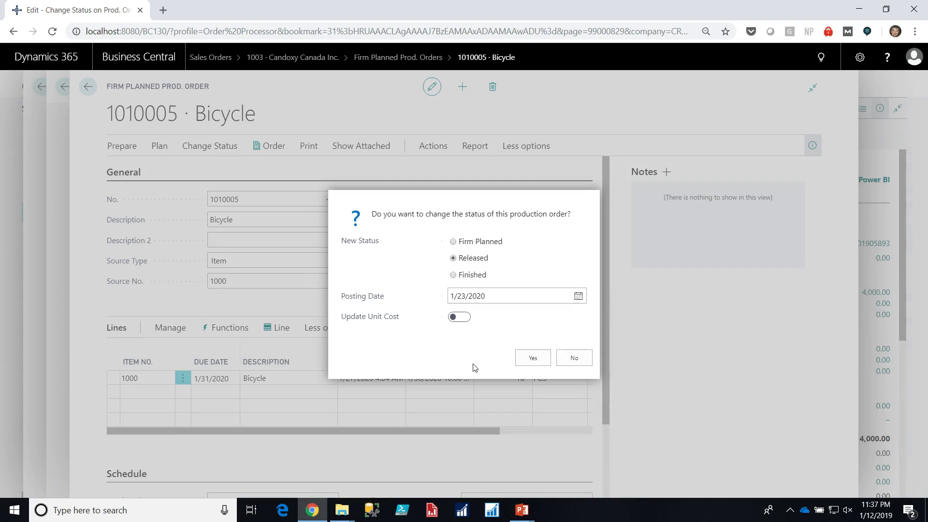
click(574, 358)
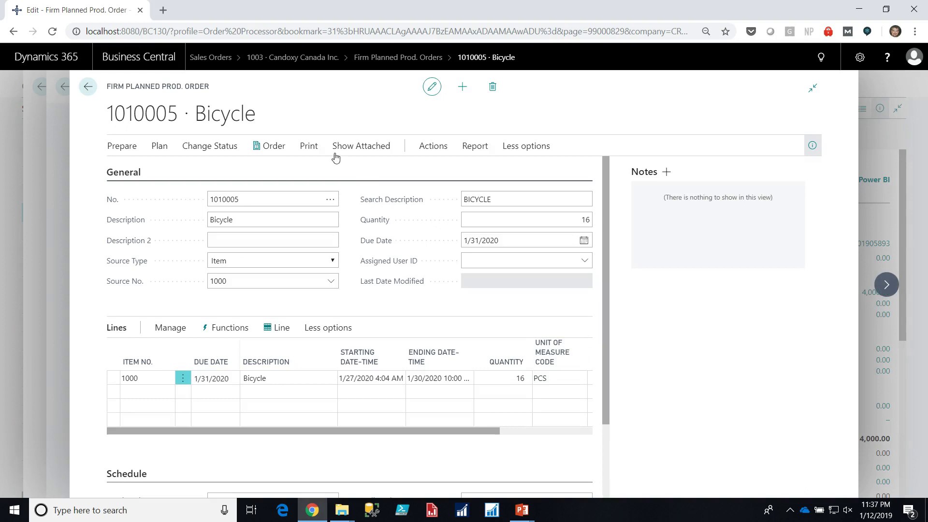
click(308, 147)
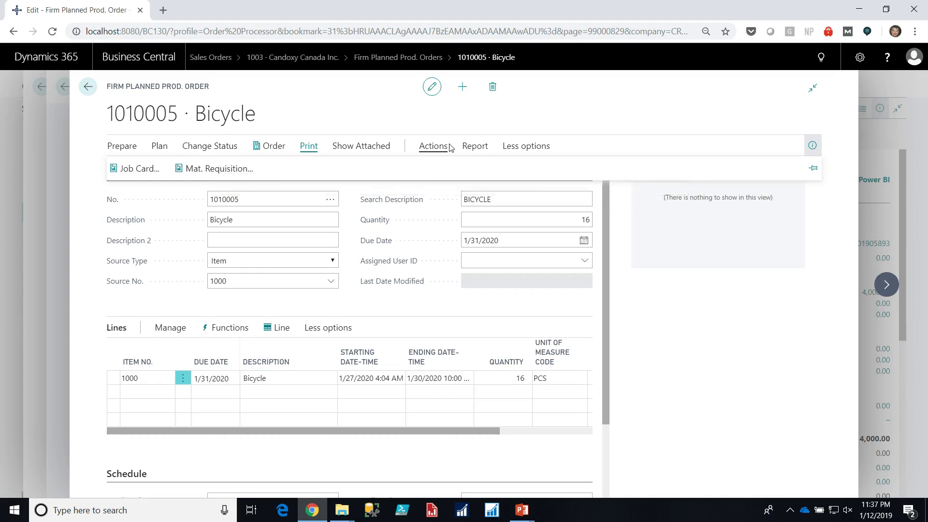
click(435, 147)
click(164, 173)
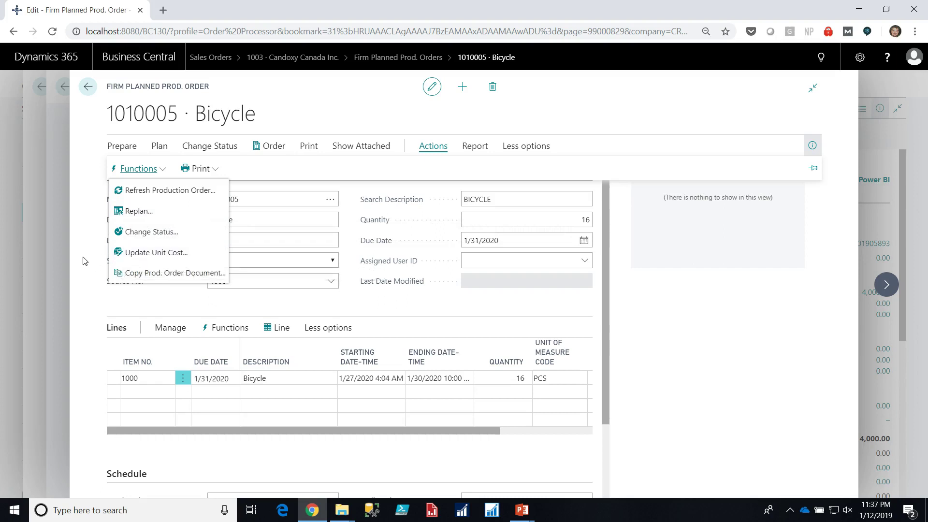
click(499, 130)
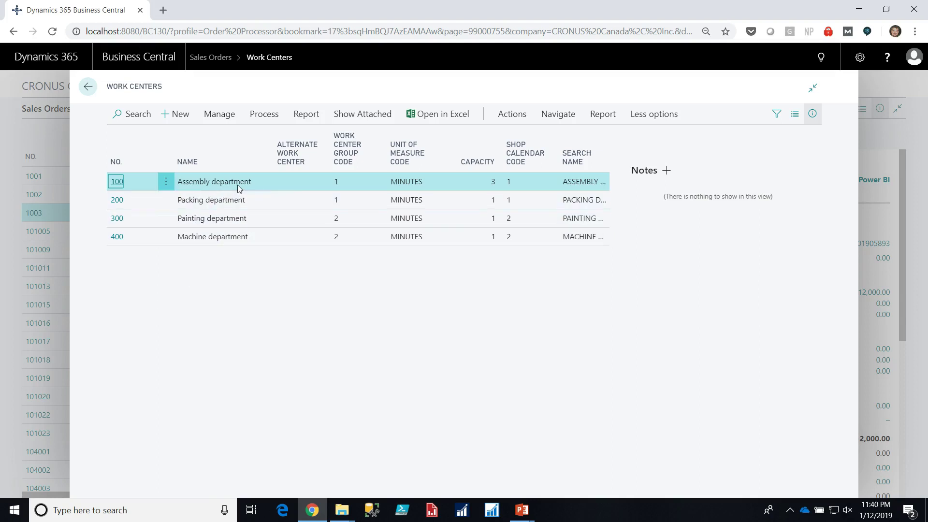
- Check work center 100 Assembly department's scheduling: capacity 3, unit MINUTES, efficiency 100
click(116, 181)
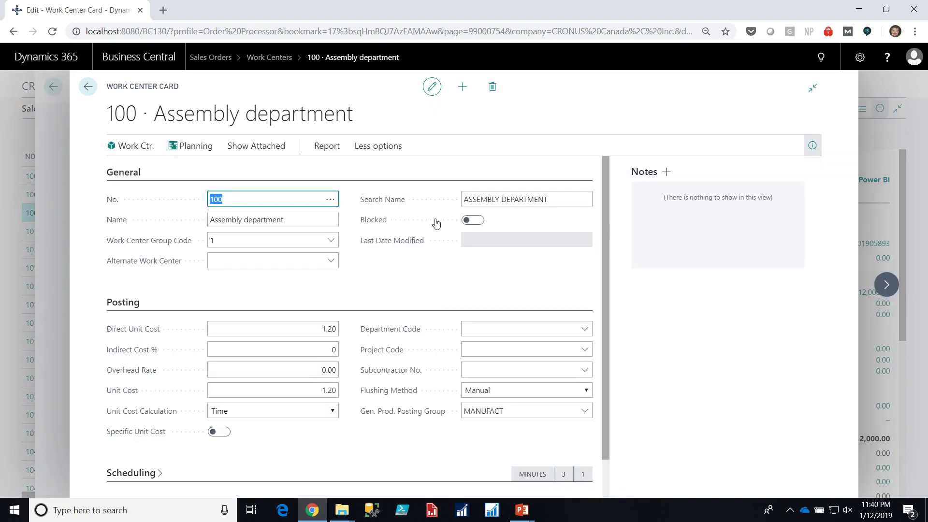
drag(604, 266, 608, 314)
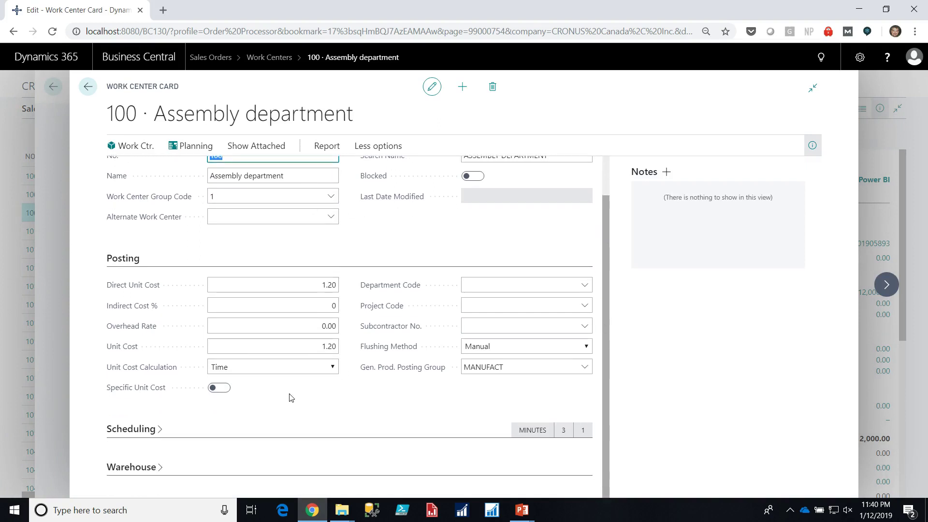
click(154, 428)
click(333, 385)
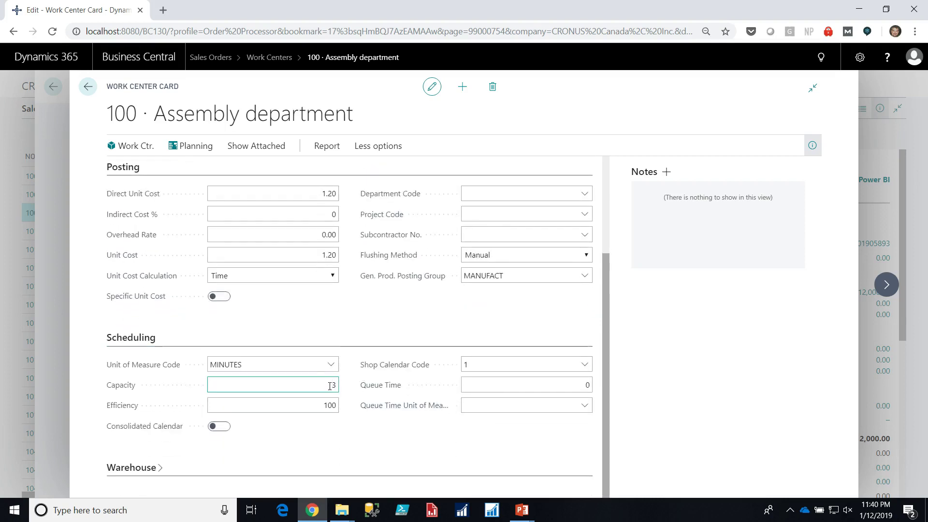
click(347, 439)
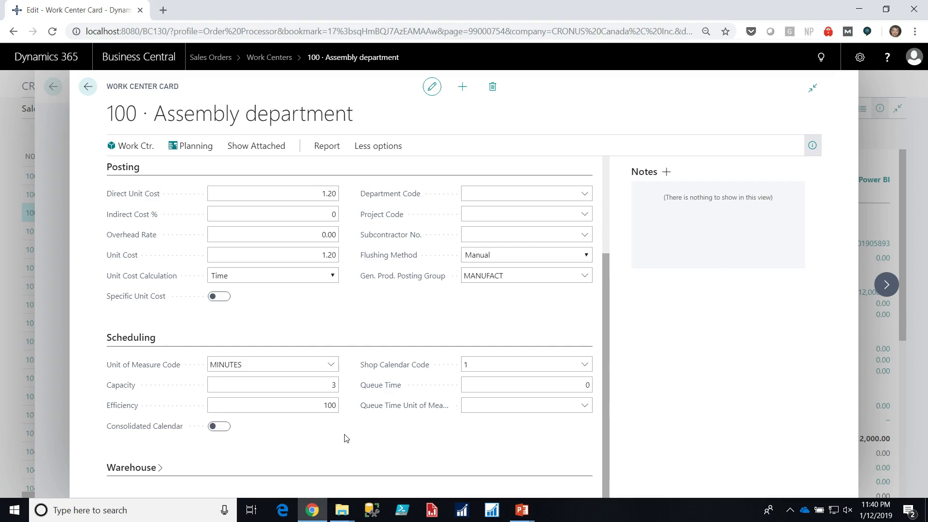
click(302, 366)
click(330, 364)
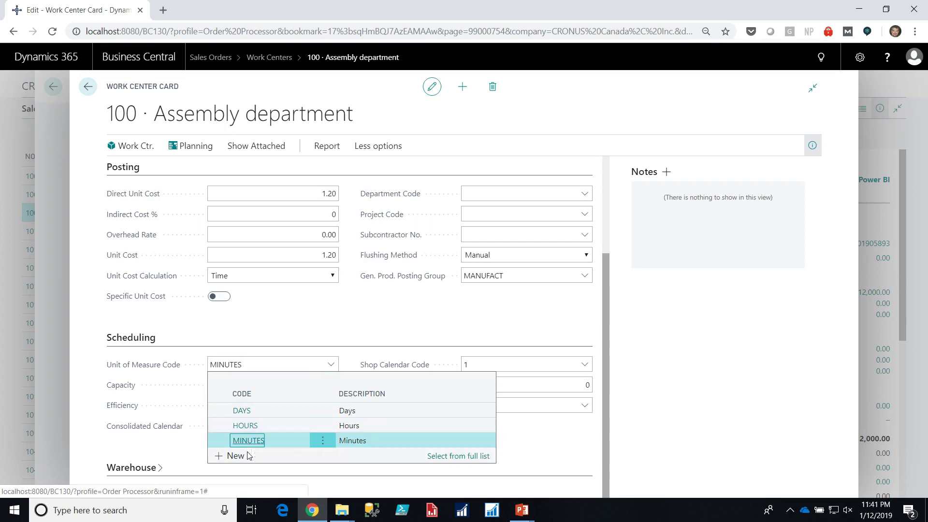
click(529, 446)
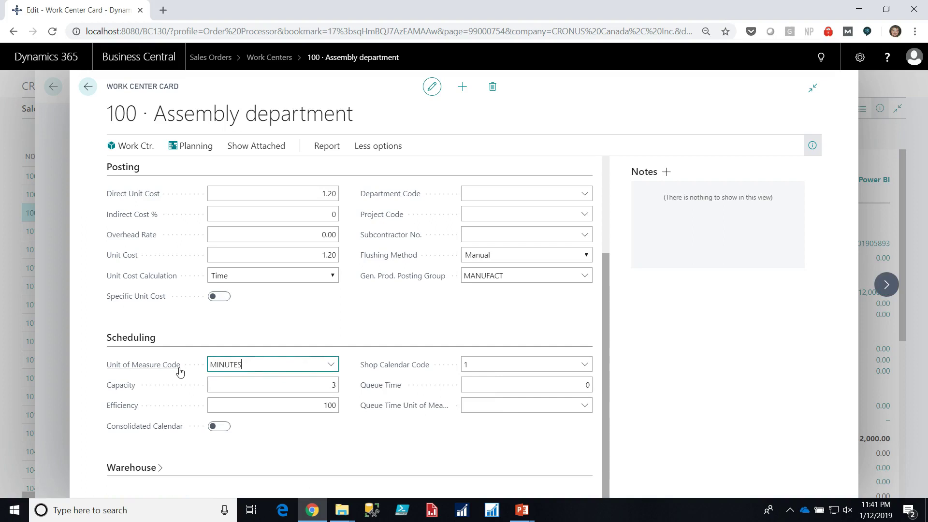
mouse_move(179, 371)
click(127, 146)
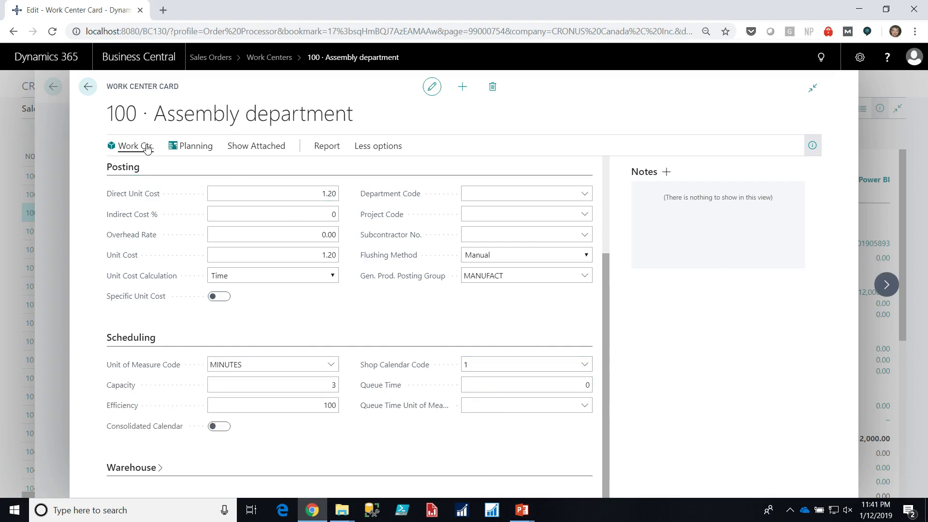
click(190, 146)
click(140, 168)
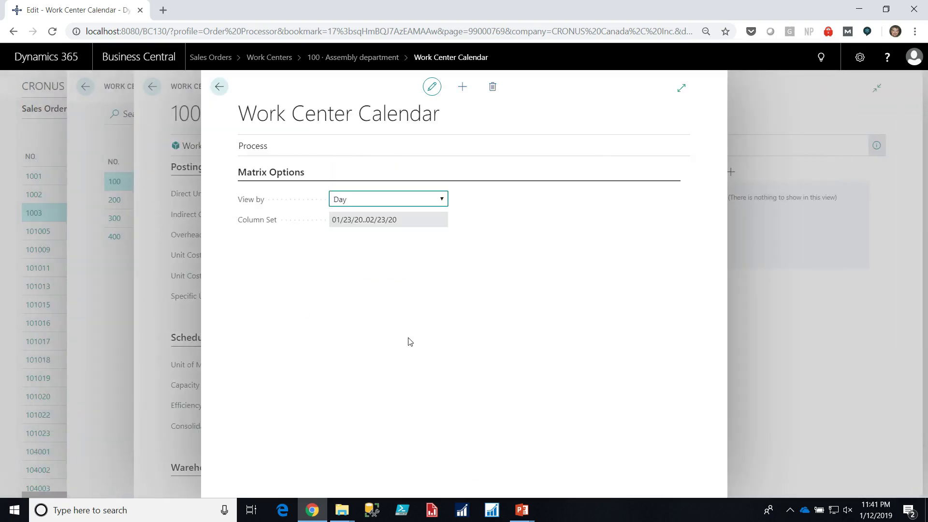
click(252, 145)
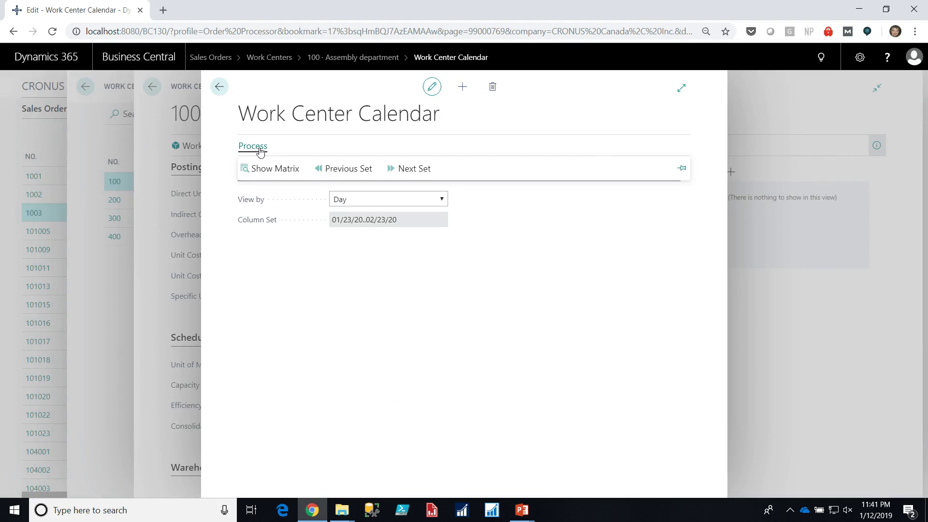
click(264, 169)
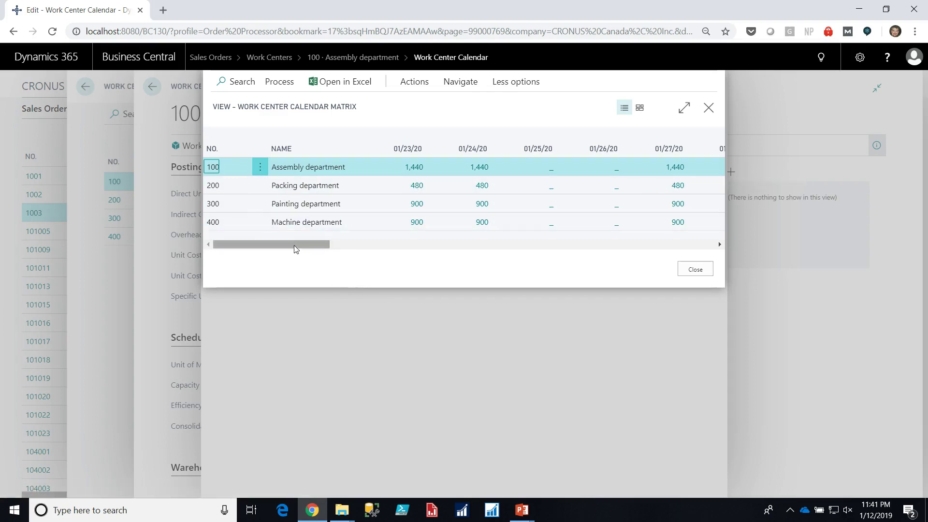
mouse_move(296, 246)
mouse_down()
mouse_move(372, 249)
mouse_move(296, 246)
mouse_up()
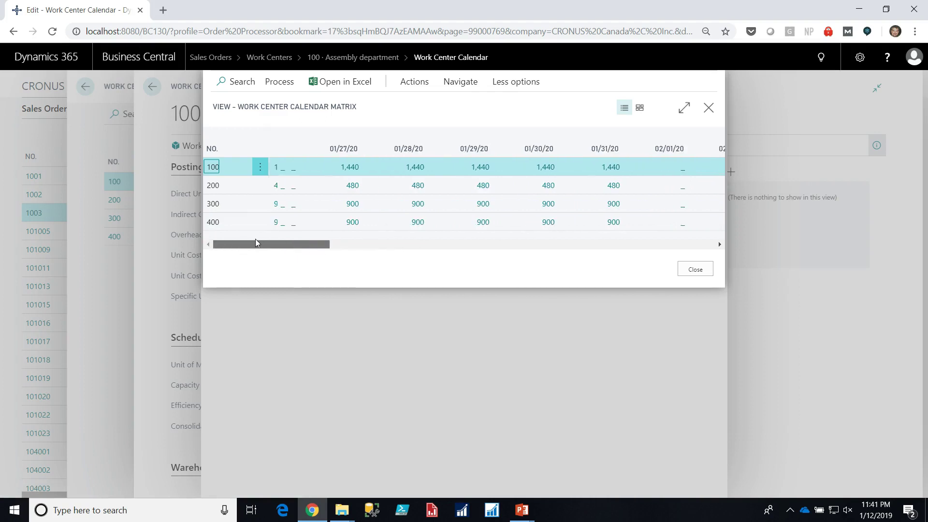
click(700, 272)
click(221, 88)
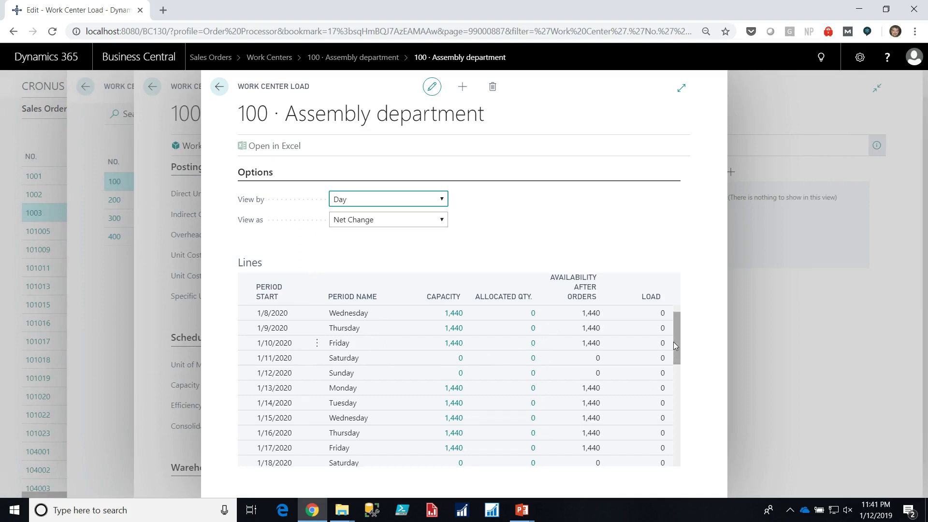
- Scroll the Assembly load to 1/30/2020: 1,683 allocated vs 1,440 capacity, load 116.9
drag(673, 341, 680, 425)
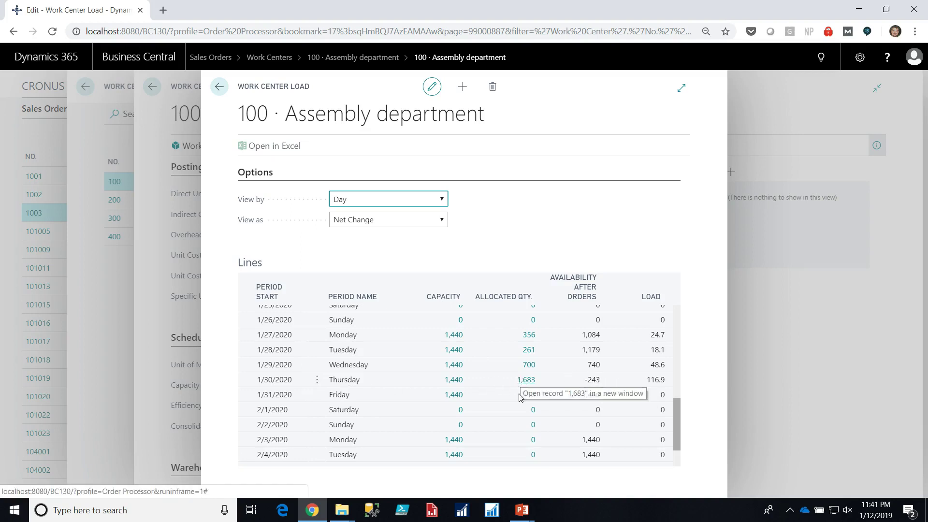
- Open Work Center Statistics for 100 Assembly department, showing 753,120 total capacity and 2,050 total cost
click(219, 87)
click(140, 146)
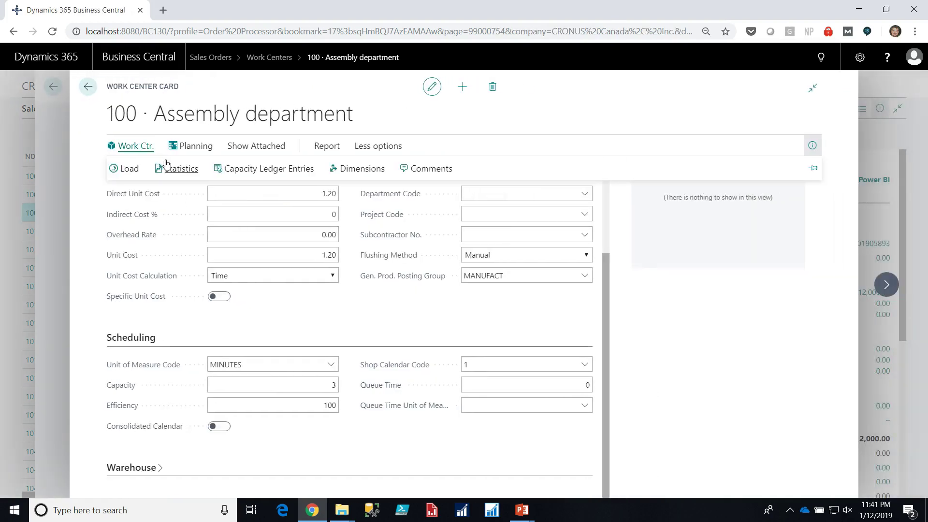
click(186, 169)
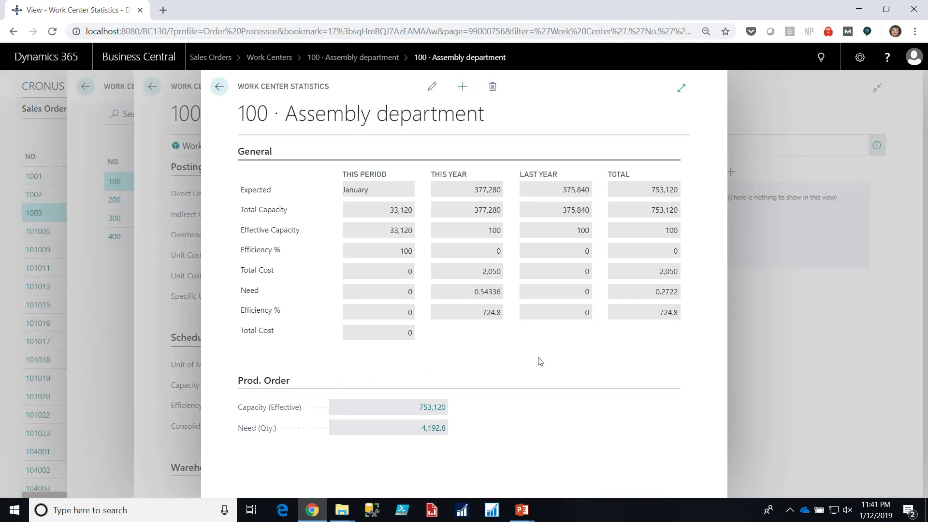